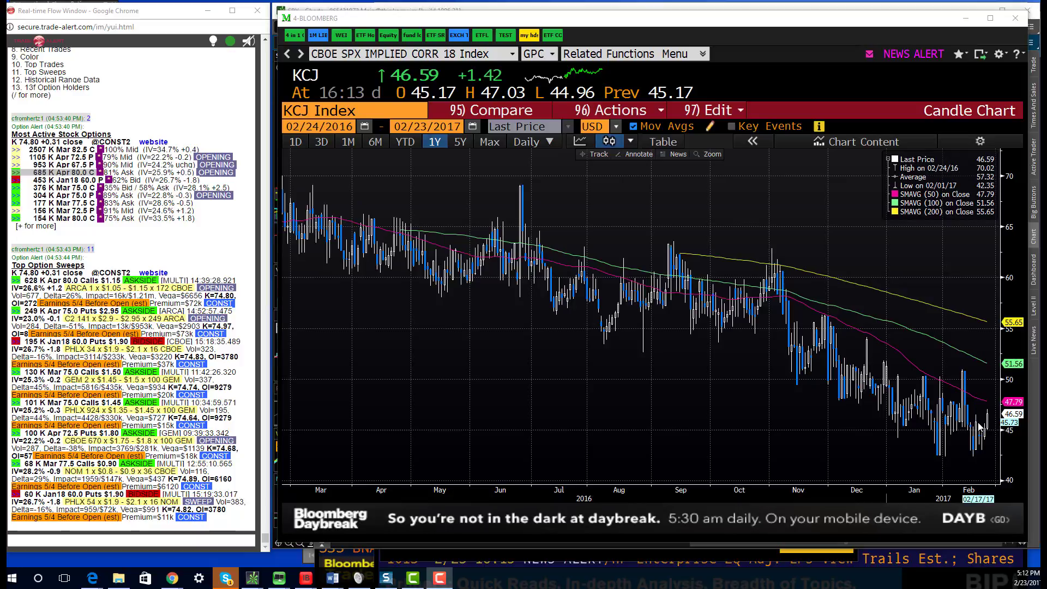
Step: Switch from Bloomberg to the SPY chart in thinkorswim and zoom in on the candles from mid-December through late February
{"action": "left_click_drag", "start_coordinate": [534, 22], "coordinate": [525, 50]}
{"action": "left_click", "coordinate": [515, 16]}
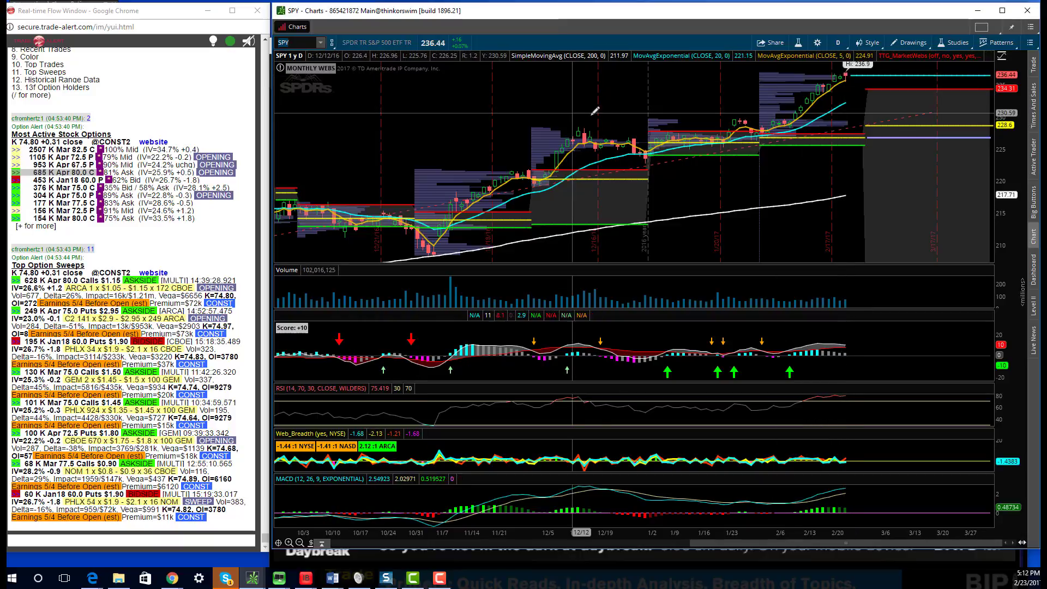
{"action": "left_click_drag", "start_coordinate": [839, 109], "coordinate": [567, 164]}
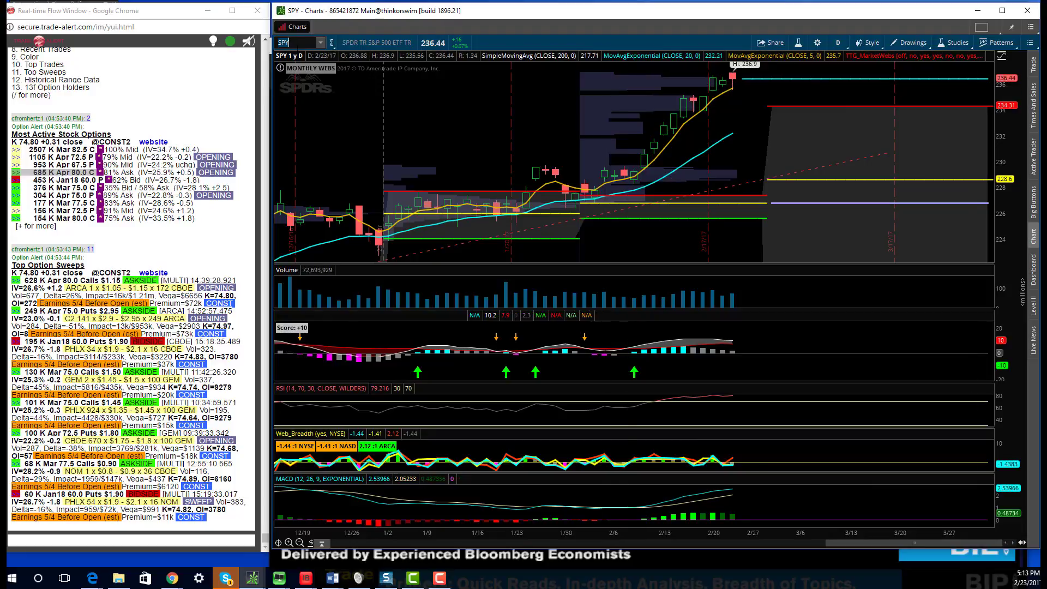
Step: Load the daily chart of the Dow Jones ETF, DIA
{"action": "type", "text": "Y"}
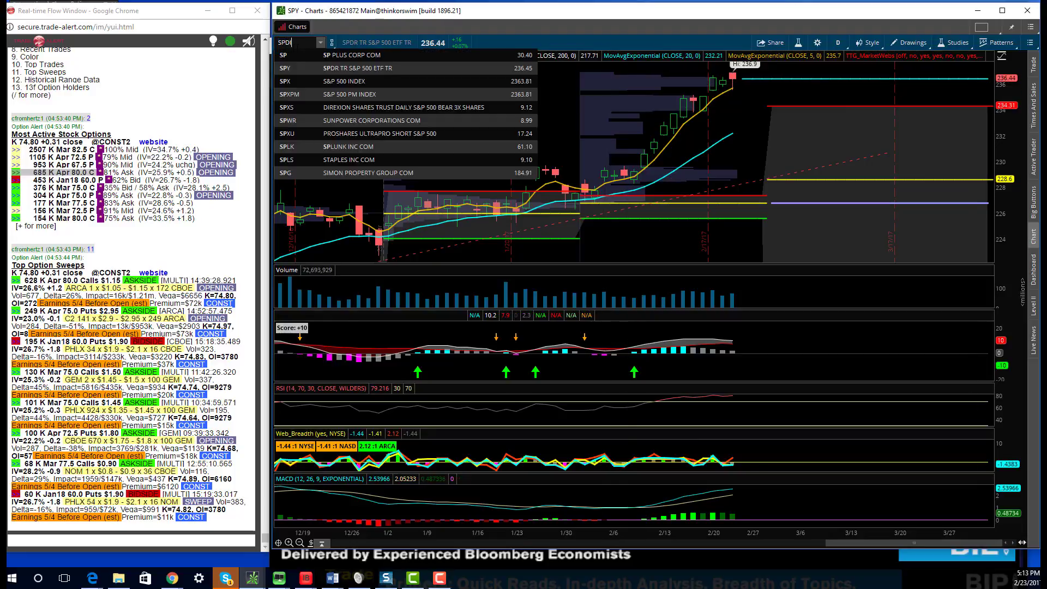
{"action": "key", "text": "BackSpace"}
{"action": "key", "text": "BackSpace"}
{"action": "key", "text": "BackSpace"}
{"action": "type", "text": "DIA"}
{"action": "key", "text": "Return"}
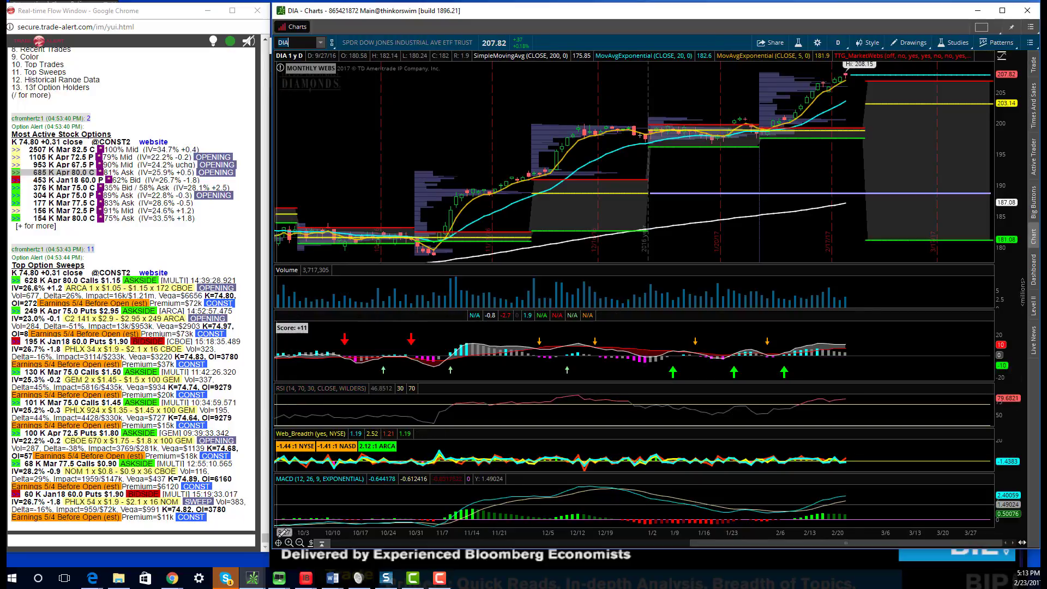
Step: Switch to the Bloomberg window with the KCJ chart and run the MOV function for DIA Equity
{"action": "mouse_move", "coordinate": [283, 578]}
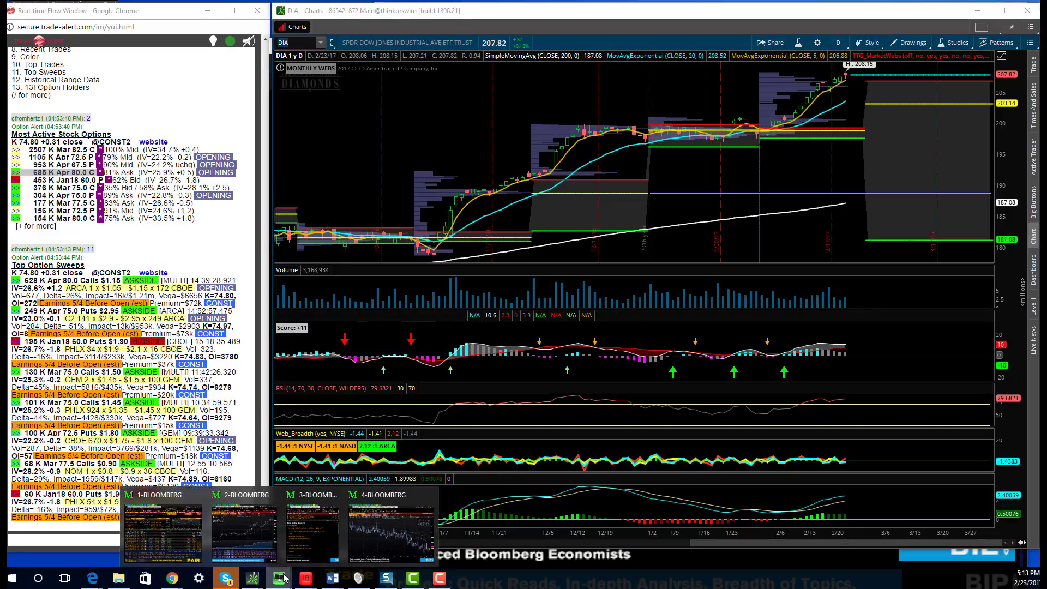
{"action": "left_click", "coordinate": [385, 541]}
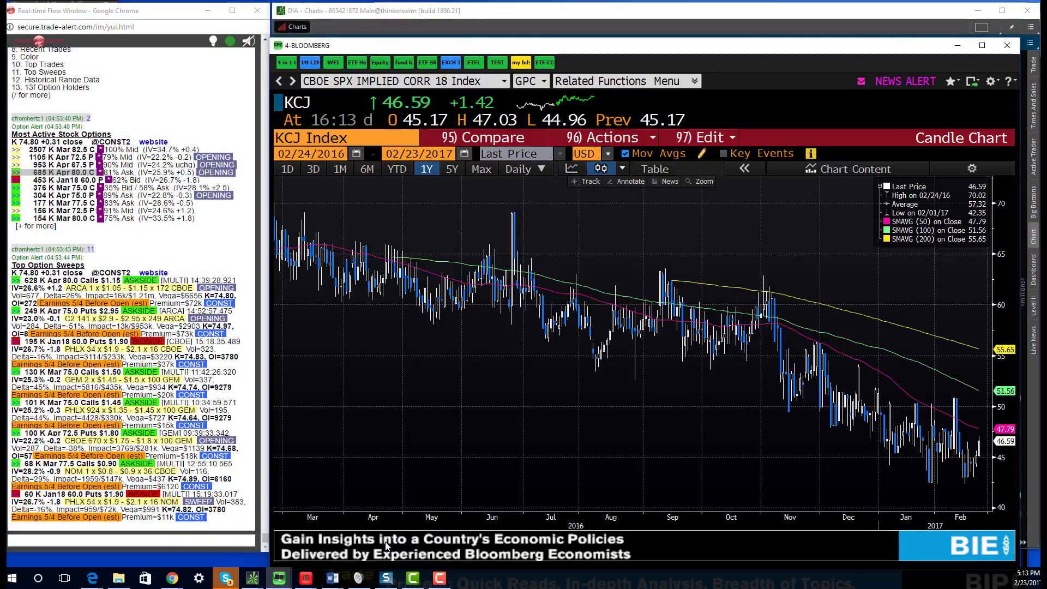
{"action": "type", "text": "DIA"}
{"action": "key", "text": "F8"}
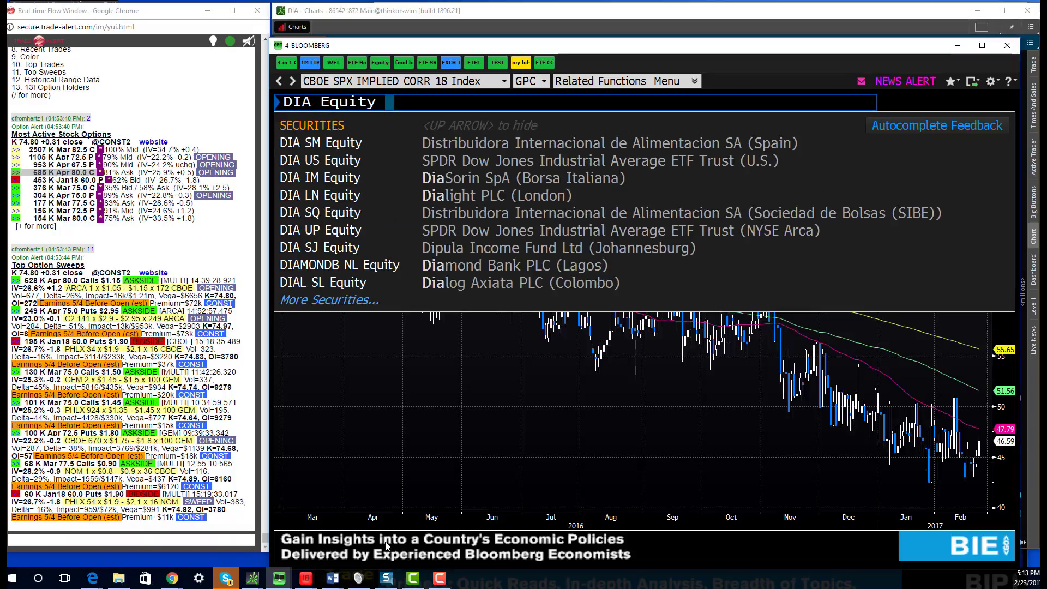
{"action": "type", "text": "MOV"}
{"action": "key", "text": "Return"}
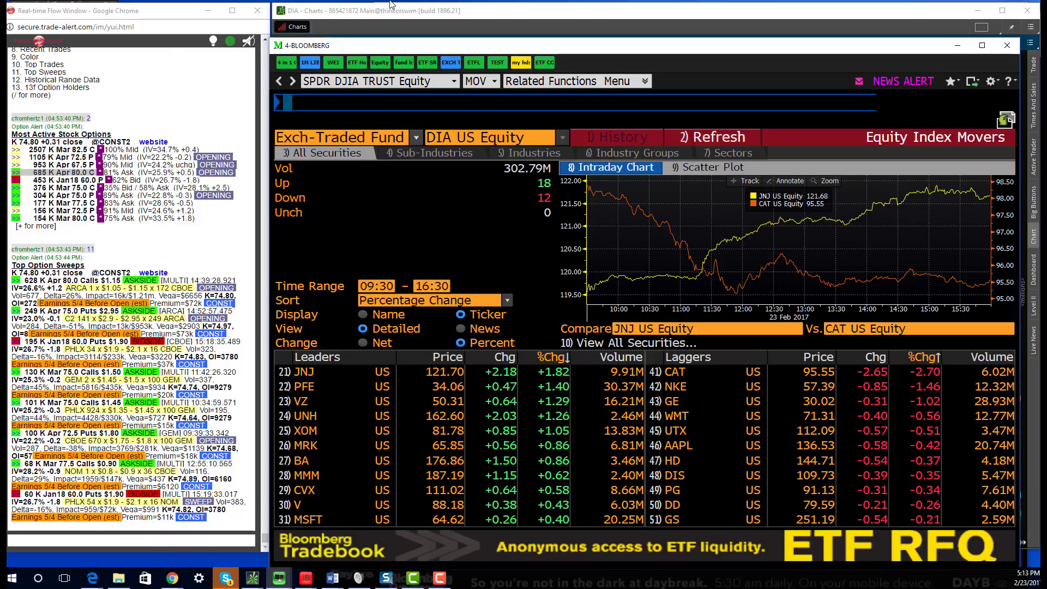
Step: Switch to thinkorswim, load the JNJ chart and set its timeframe to 20 days with 5-minute bars
{"action": "left_click", "coordinate": [370, 22]}
{"action": "type", "text": "DJN"}
{"action": "key", "text": "BackSpace"}
{"action": "key", "text": "BackSpace"}
{"action": "type", "text": "JNJ"}
{"action": "key", "text": "Return"}
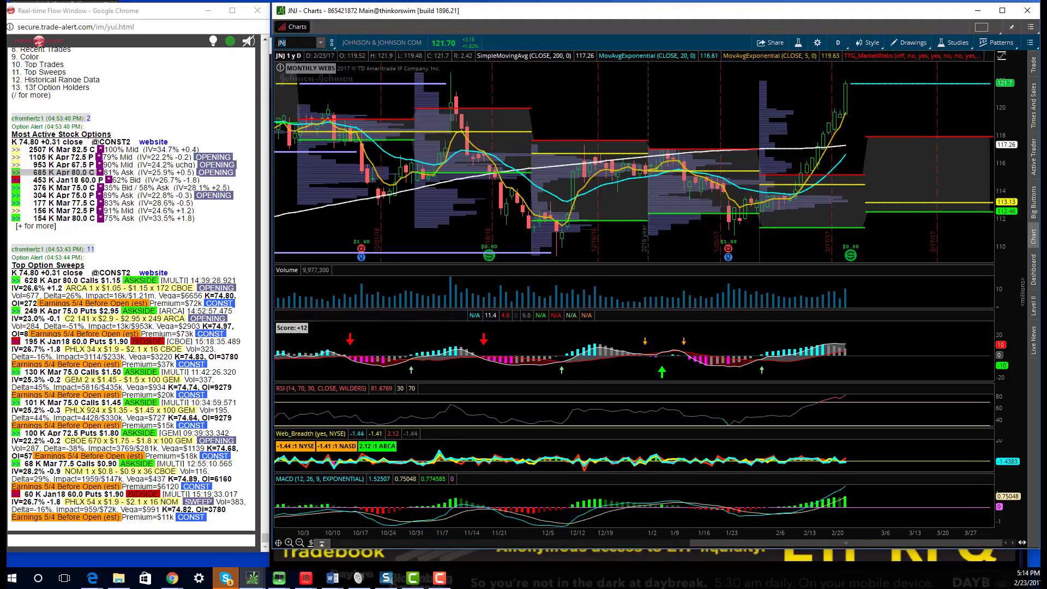
{"action": "left_click", "coordinate": [838, 42]}
{"action": "left_click", "coordinate": [824, 73]}
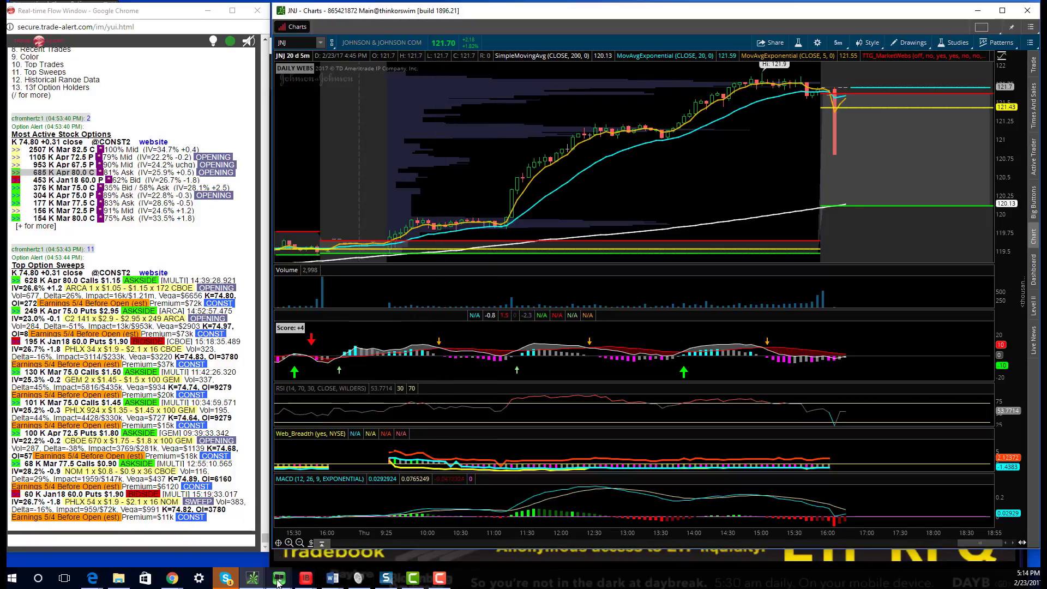
Step: Switch to Bloomberg to review the DIA leaders and laggers, and return to the thinkorswim chart
{"action": "mouse_move", "coordinate": [278, 582]}
{"action": "left_click", "coordinate": [386, 523]}
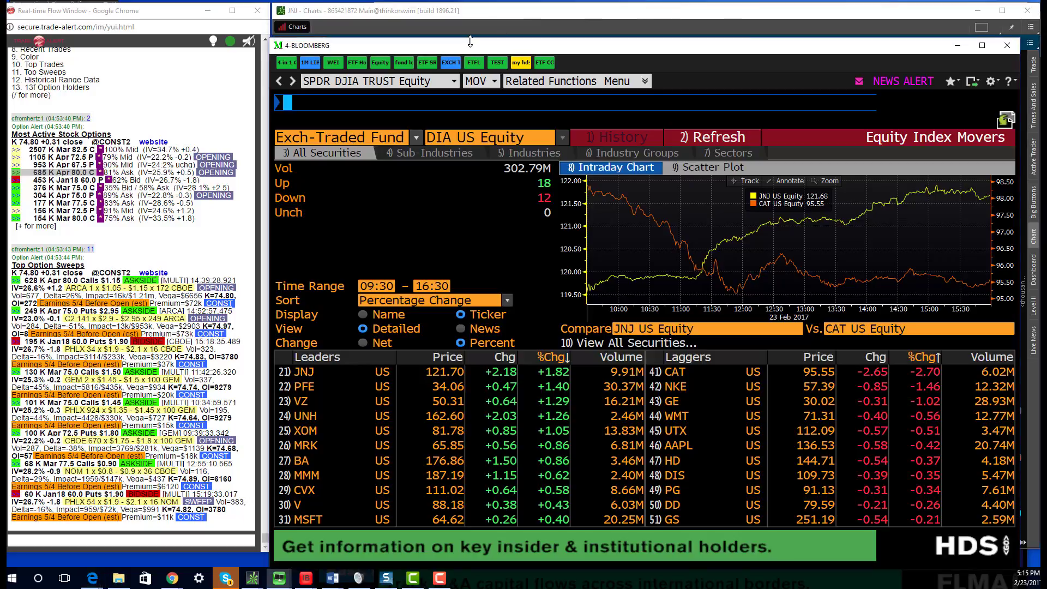
{"action": "left_click", "coordinate": [322, 35]}
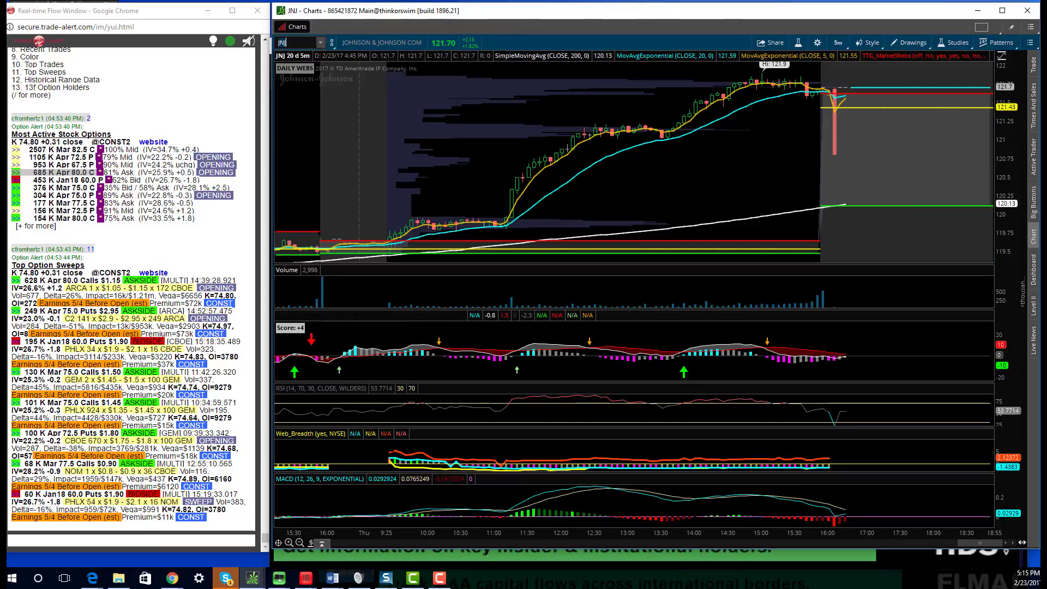
Step: Load the United States Steel chart, X, and set its timeframe to 10 years with daily bars
{"action": "left_click", "coordinate": [310, 42]}
{"action": "type", "text": "X"}
{"action": "key", "text": "Return"}
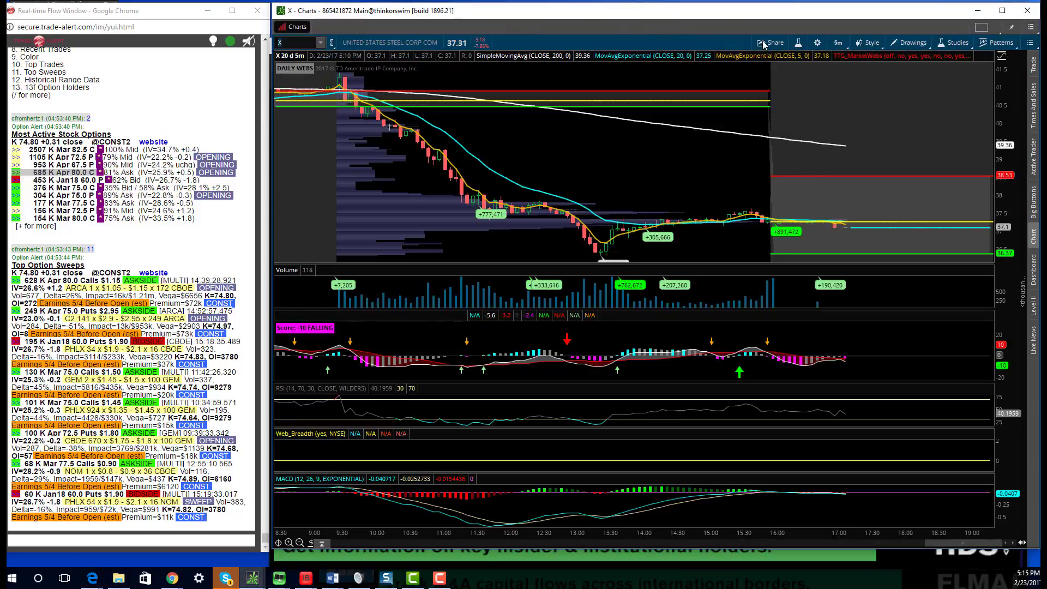
{"action": "left_click", "coordinate": [838, 43]}
{"action": "left_click", "coordinate": [820, 126]}
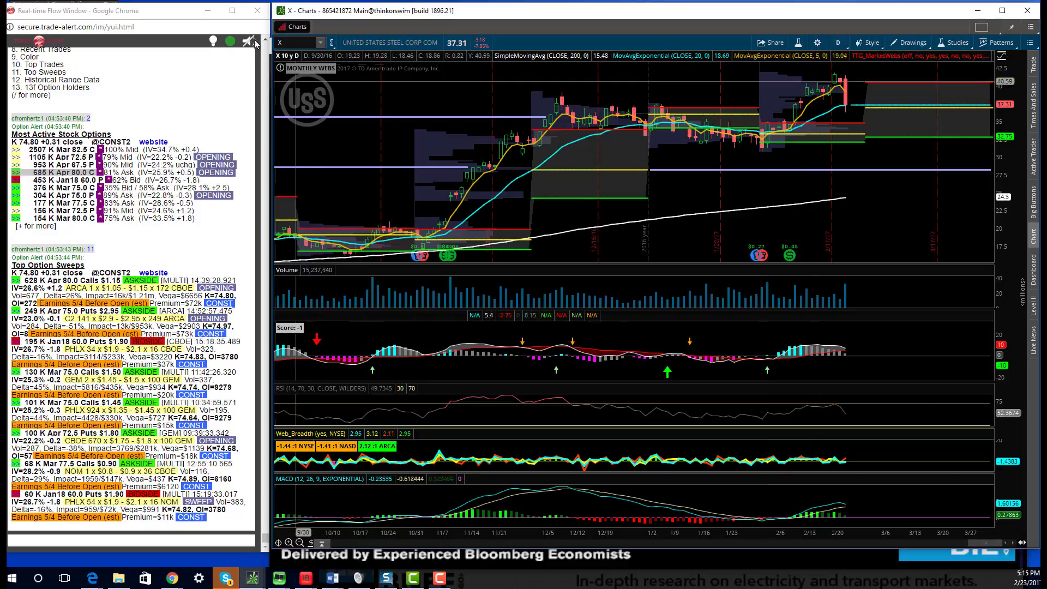
Step: Load the daily chart of the metals and mining ETF XME, followed by the one for NVDA
{"action": "type", "text": "ME"}
{"action": "key", "text": "Return"}
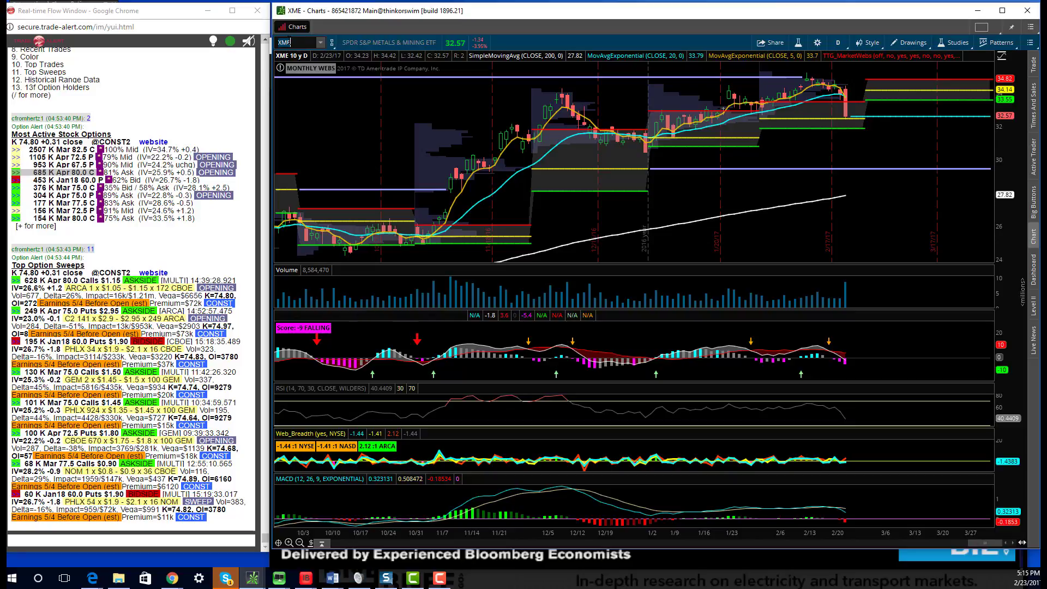
{"action": "type", "text": "NVDA"}
{"action": "key", "text": "Return"}
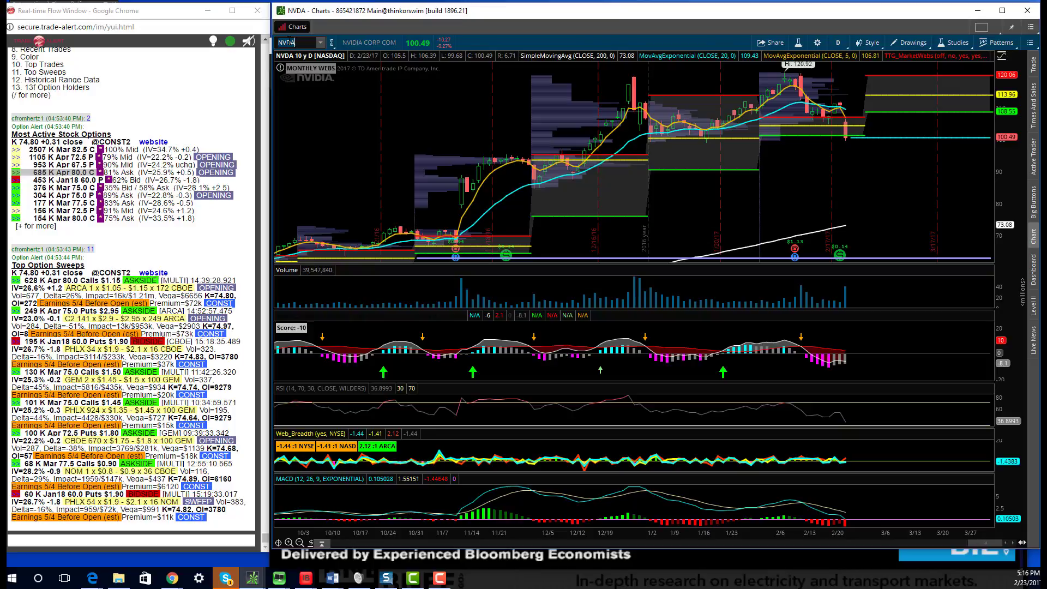
Step: Load the daily chart of the retail ETF, XRT
{"action": "left_click", "coordinate": [287, 42]}
{"action": "type", "text": "XRT"}
{"action": "key", "text": "Return"}
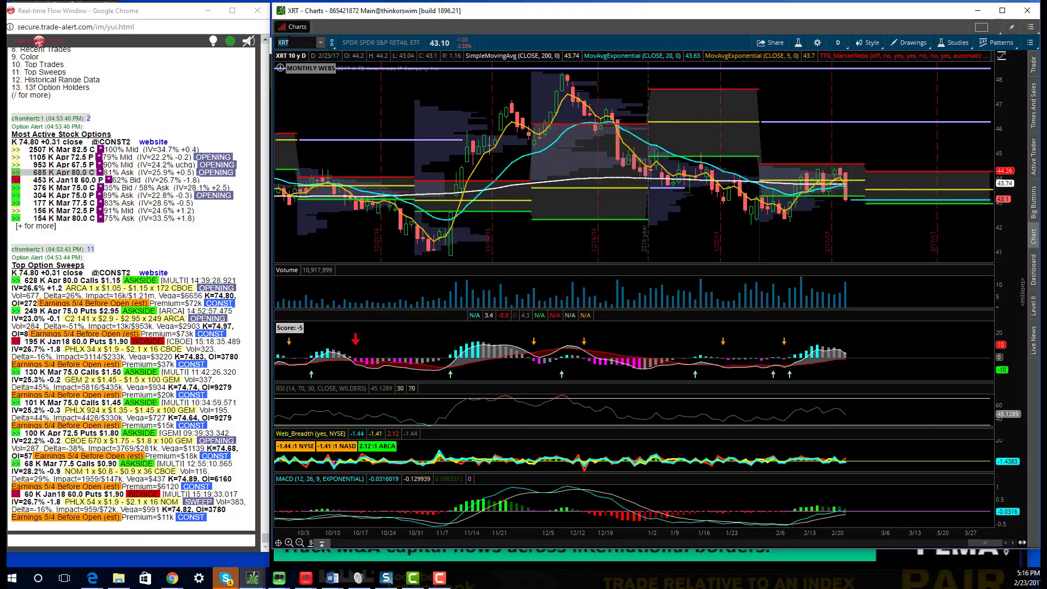
Step: Load the daily chart of the utilities ETF, XLU, and zoom out to show price history back to April
{"action": "key", "text": "BackSpace"}
{"action": "type", "text": "XLU"}
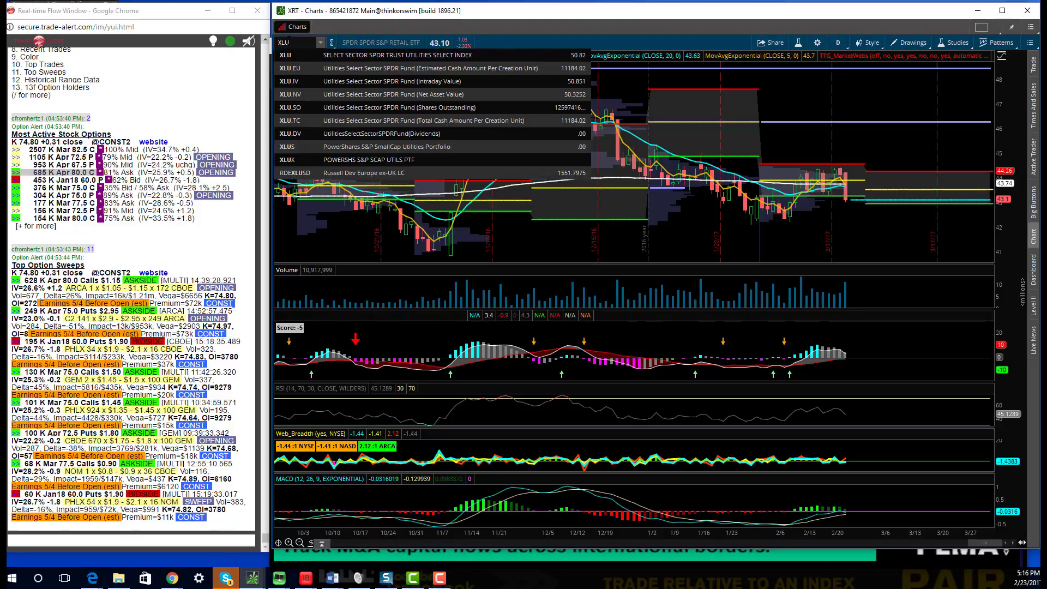
{"action": "key", "text": "Return"}
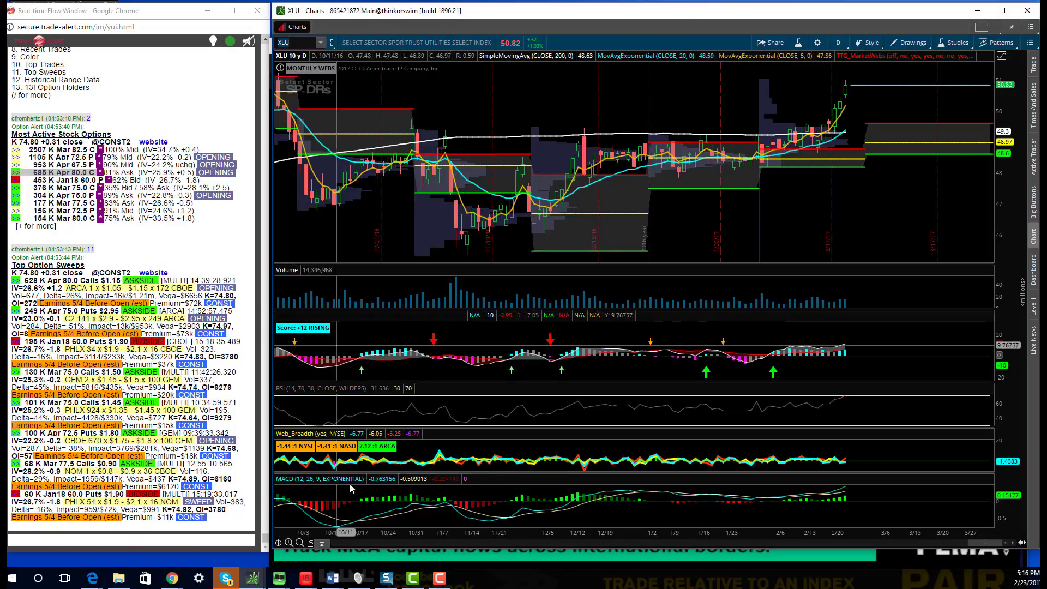
{"action": "left_click", "coordinate": [300, 543]}
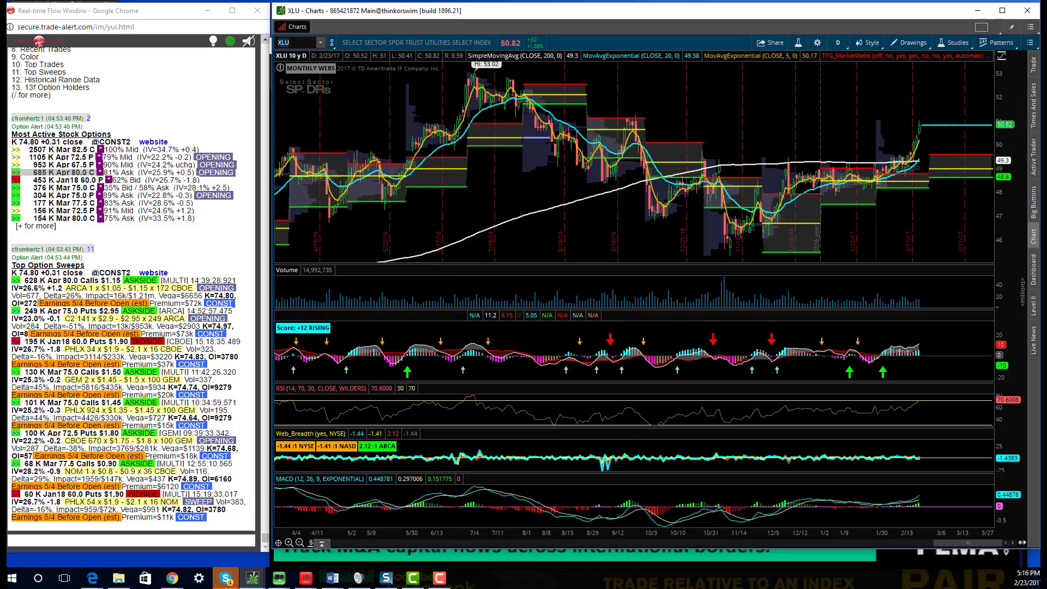
Step: Load the daily chart of the consumer staples ETF, XLP, and examine both its recent rally and its history back to April
{"action": "type", "text": "XLP"}
{"action": "key", "text": "Return"}
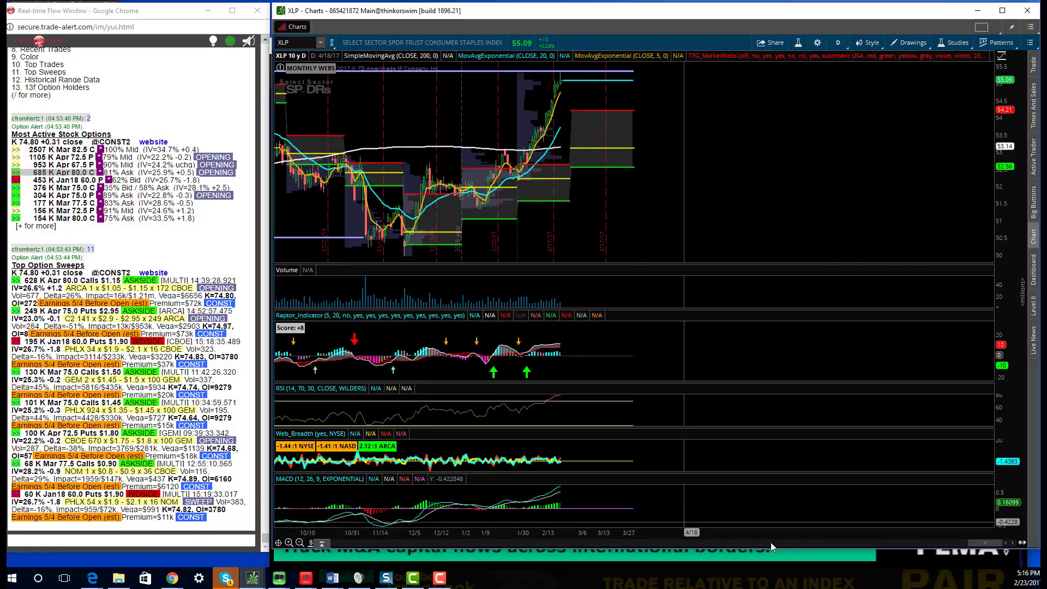
{"action": "left_click_drag", "start_coordinate": [981, 548], "coordinate": [982, 544]}
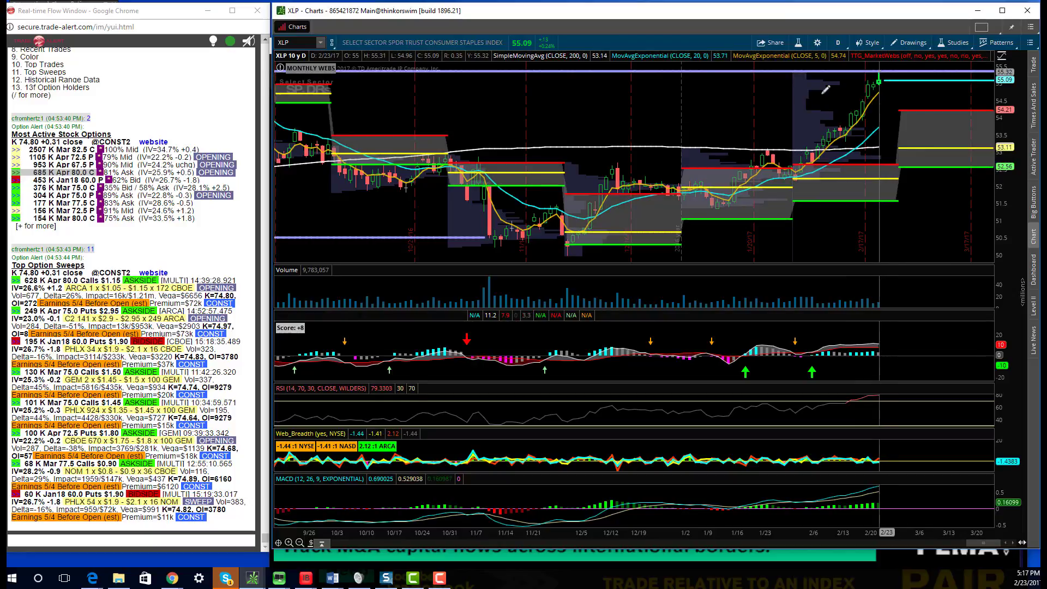
{"action": "left_click", "coordinate": [299, 543]}
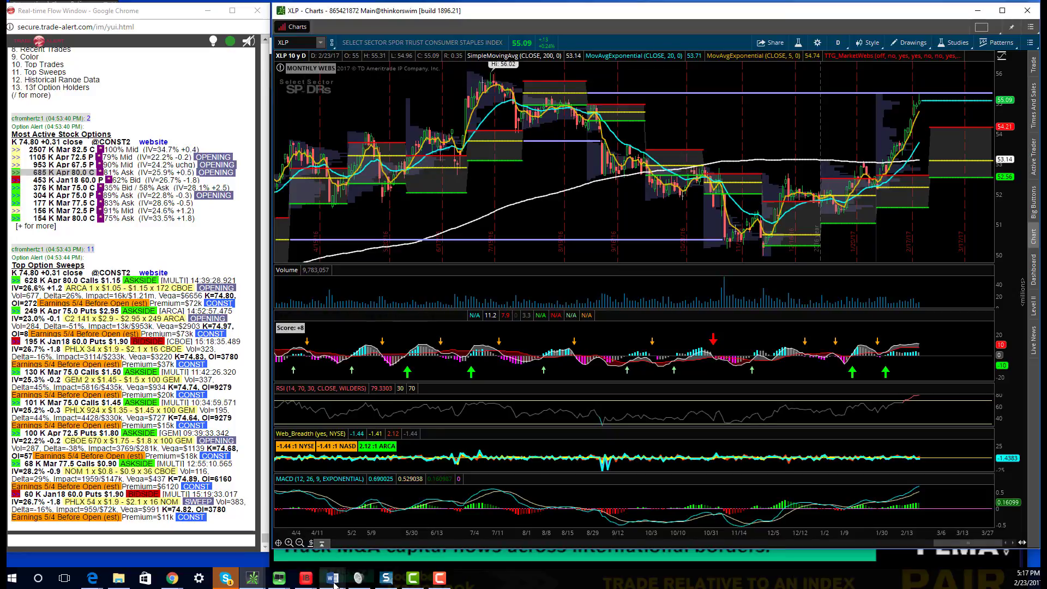
Step: Open the 2-23-2017 trading plan document in Word and move its window aside
{"action": "mouse_move", "coordinate": [334, 583]}
{"action": "left_click", "coordinate": [378, 531]}
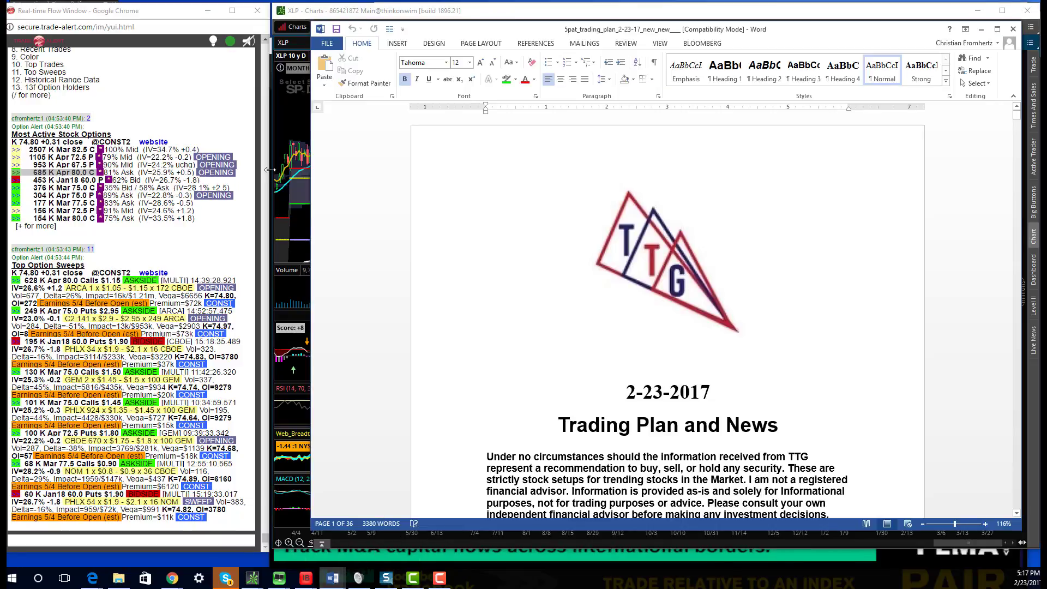
{"action": "left_click_drag", "start_coordinate": [587, 30], "coordinate": [522, 84]}
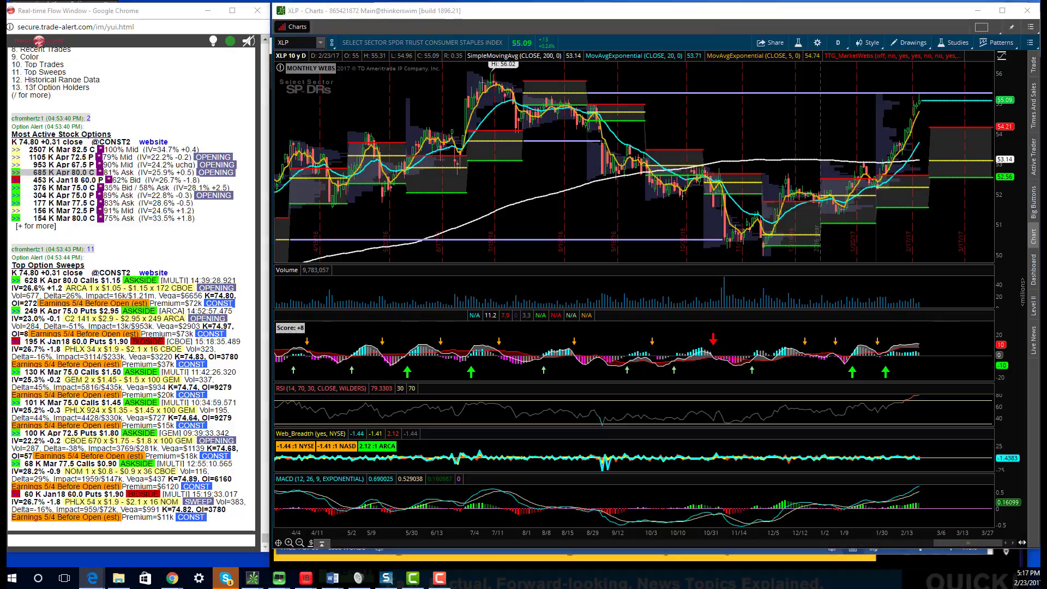
Step: Load the daily chart of the health care ETF XLV, followed by the biotech ETF XBI
{"action": "left_click", "coordinate": [294, 43]}
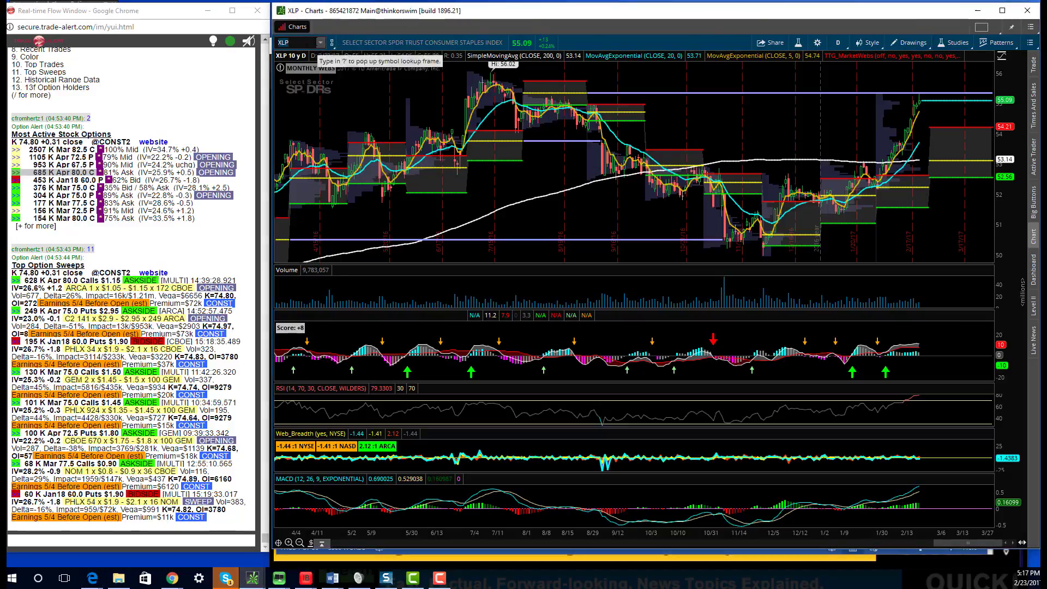
{"action": "type", "text": "XLV"}
{"action": "key", "text": "Return"}
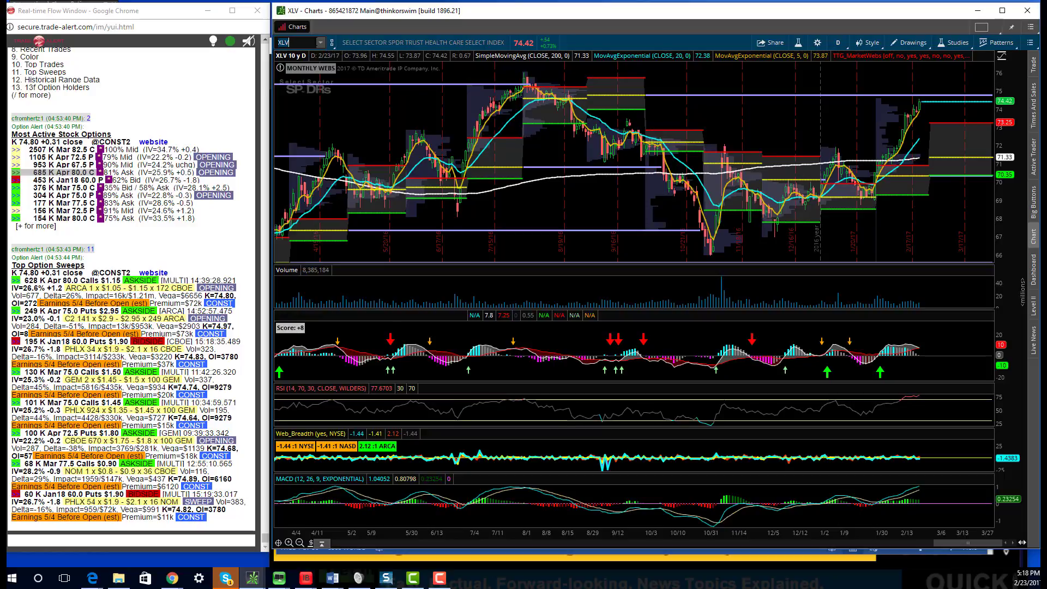
{"action": "type", "text": "XBI"}
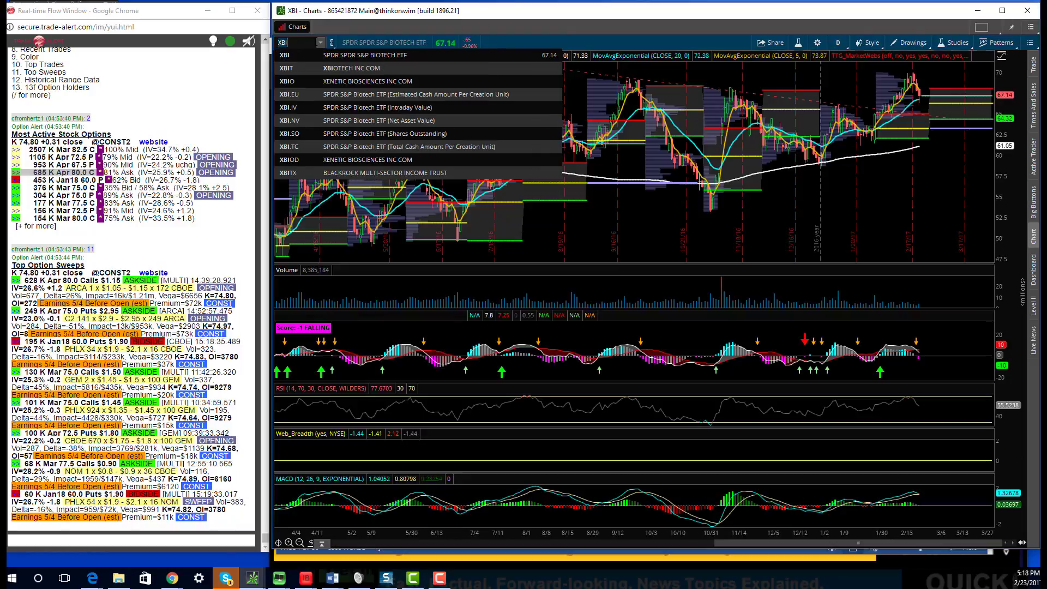
{"action": "key", "text": "Return"}
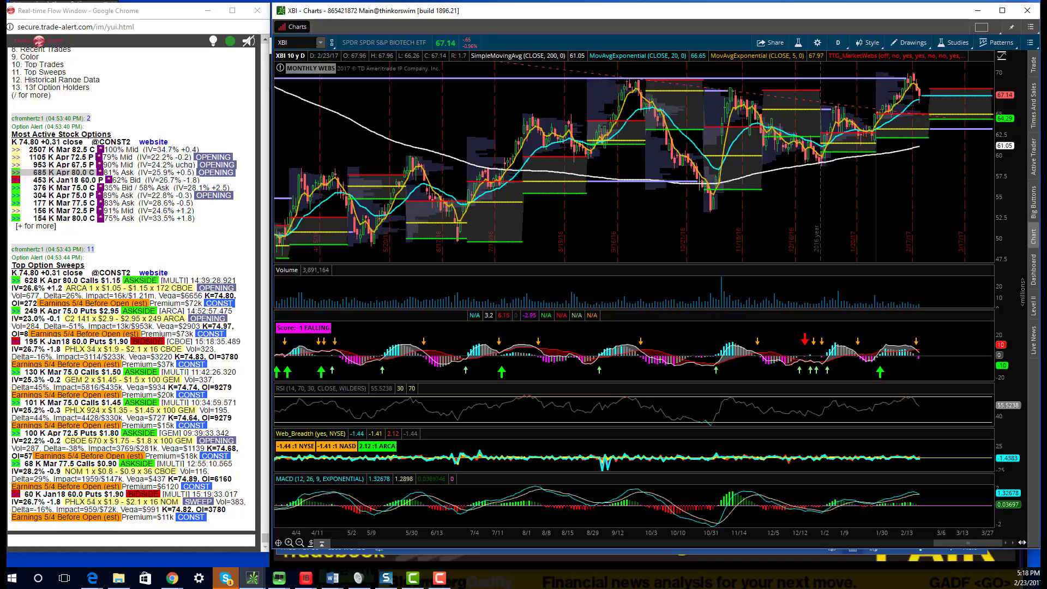
Step: Replace the XBI chart with the health care ETF, XLV, again
{"action": "key", "text": "BackSpace"}
{"action": "key", "text": "BackSpace"}
{"action": "key", "text": "BackSpace"}
{"action": "type", "text": "X"}
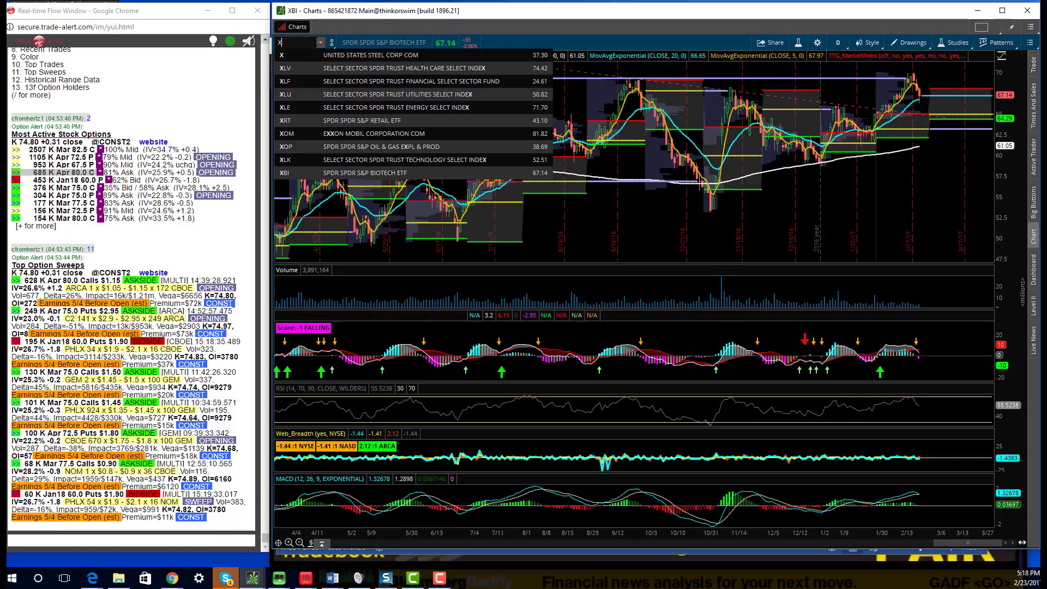
{"action": "type", "text": "LV"}
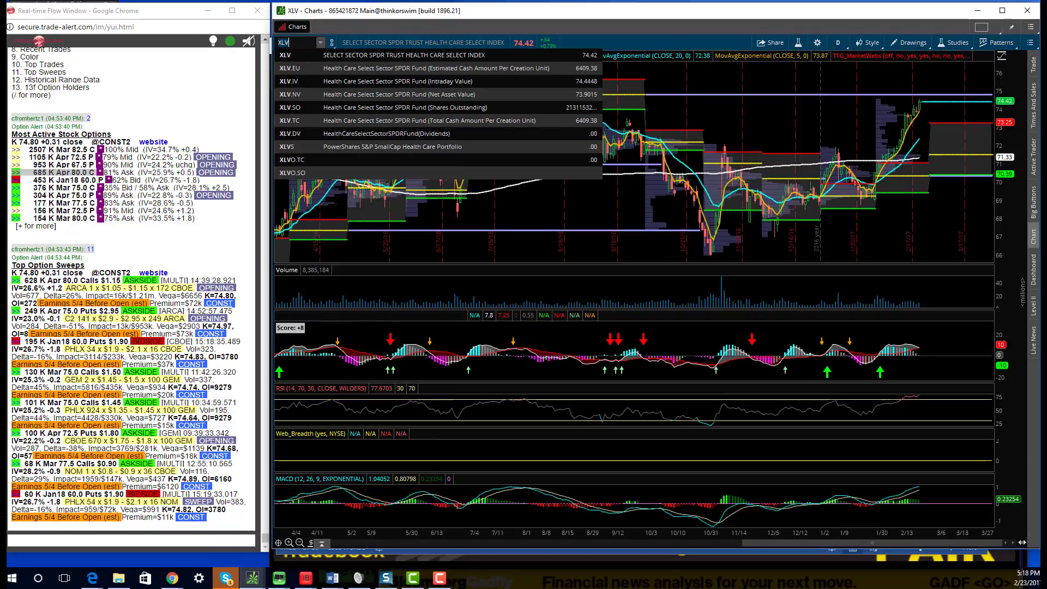
{"action": "key", "text": "Return"}
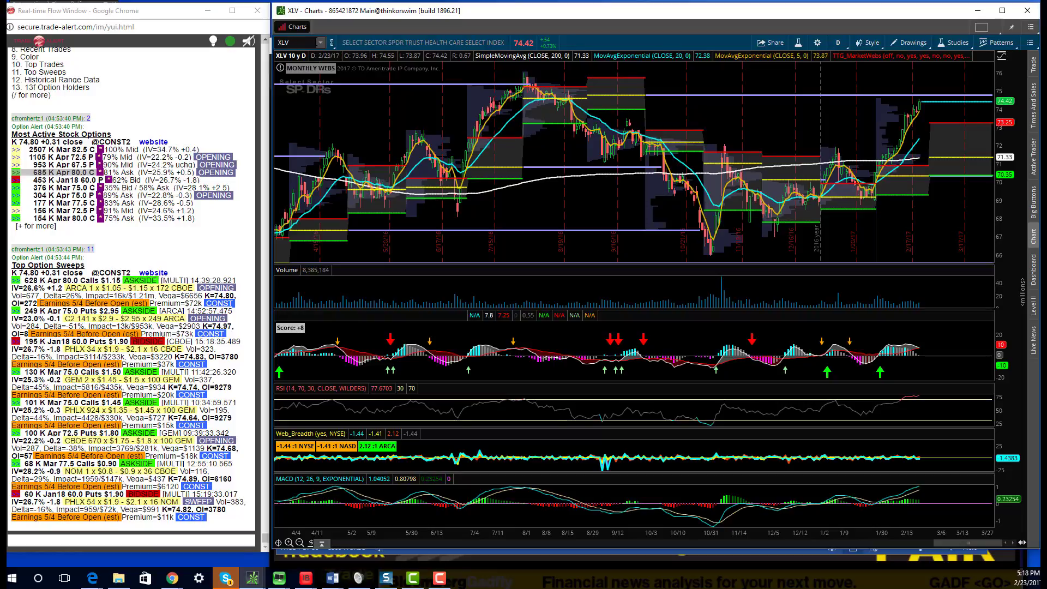
Step: Load the daily chart of the real estate ETF, IYR, zoom in on the recent months, and zoom back out to June
{"action": "key", "text": "BackSpace"}
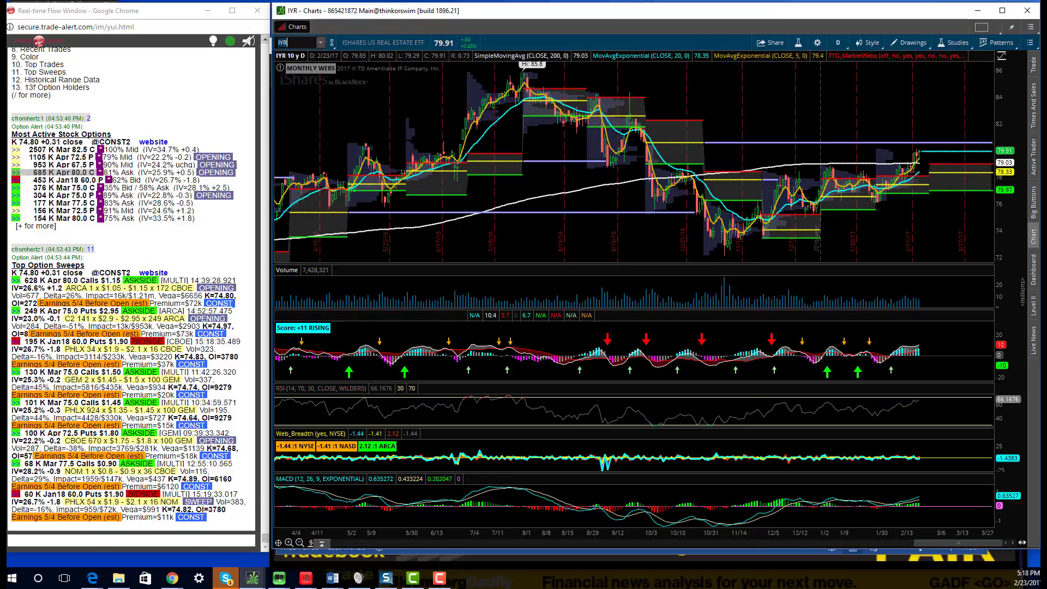
{"action": "left_click_drag", "start_coordinate": [704, 164], "coordinate": [993, 163]}
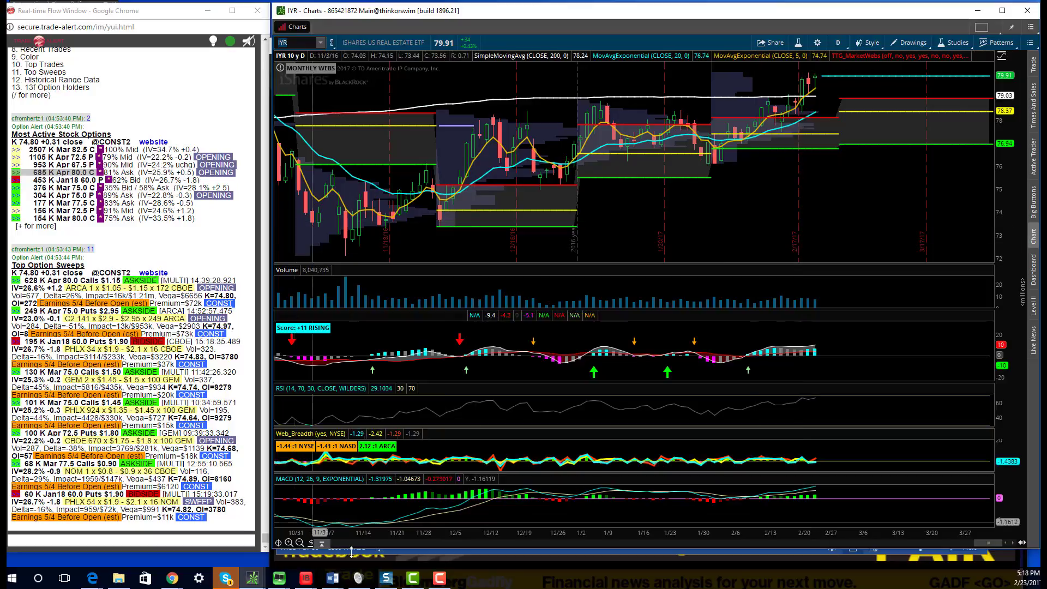
{"action": "left_click", "coordinate": [300, 543]}
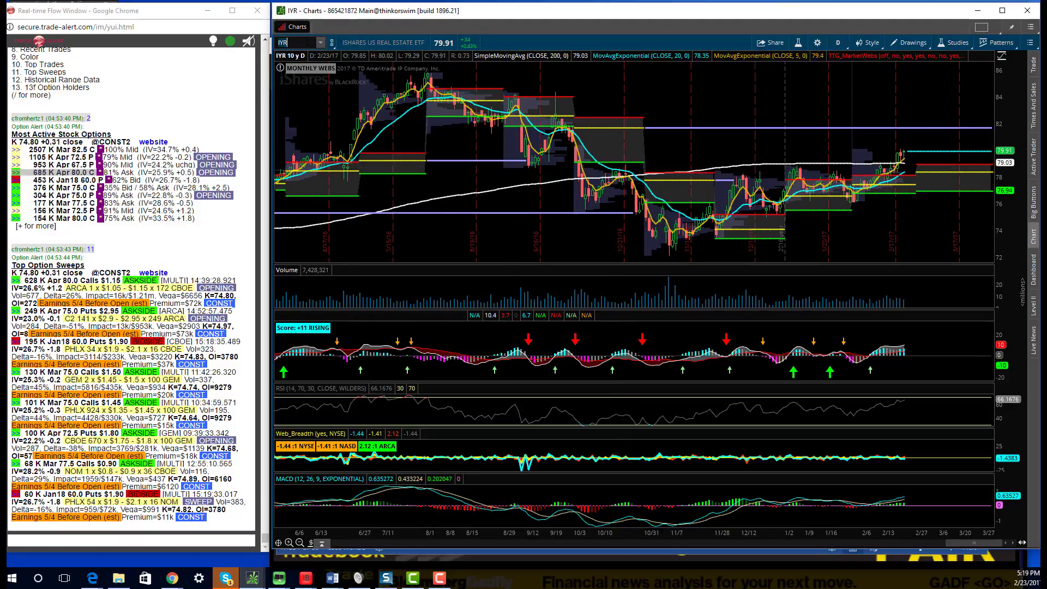
Step: Load the daily chart of the solar ETF, TAN, followed by Canadian Solar, CSIQ
{"action": "type", "text": "TAN"}
{"action": "key", "text": "Return"}
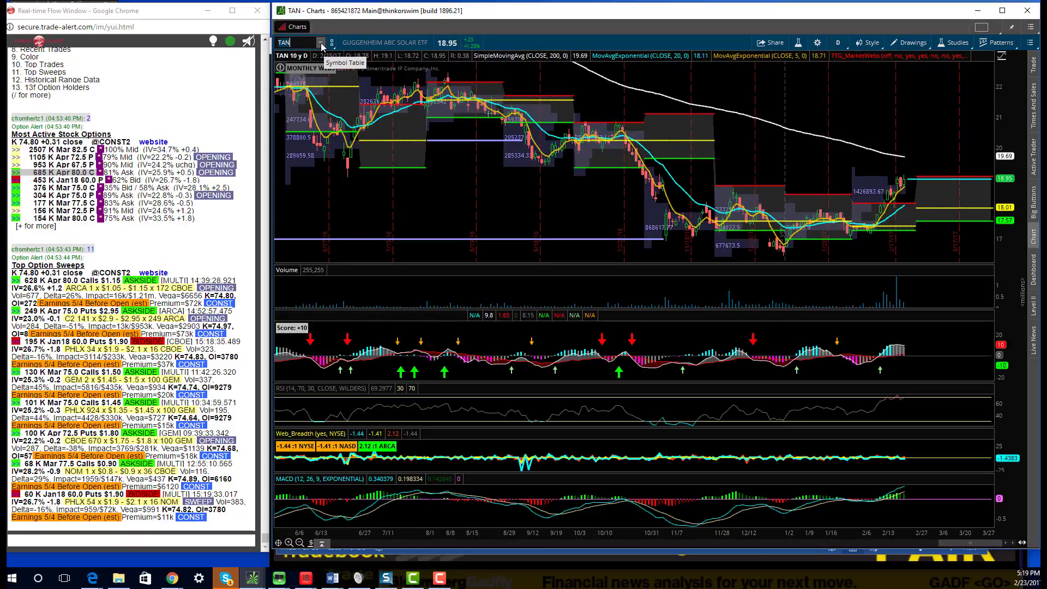
{"action": "key", "text": "BackSpace"}
{"action": "type", "text": "CSIAQ"}
{"action": "key", "text": "Return"}
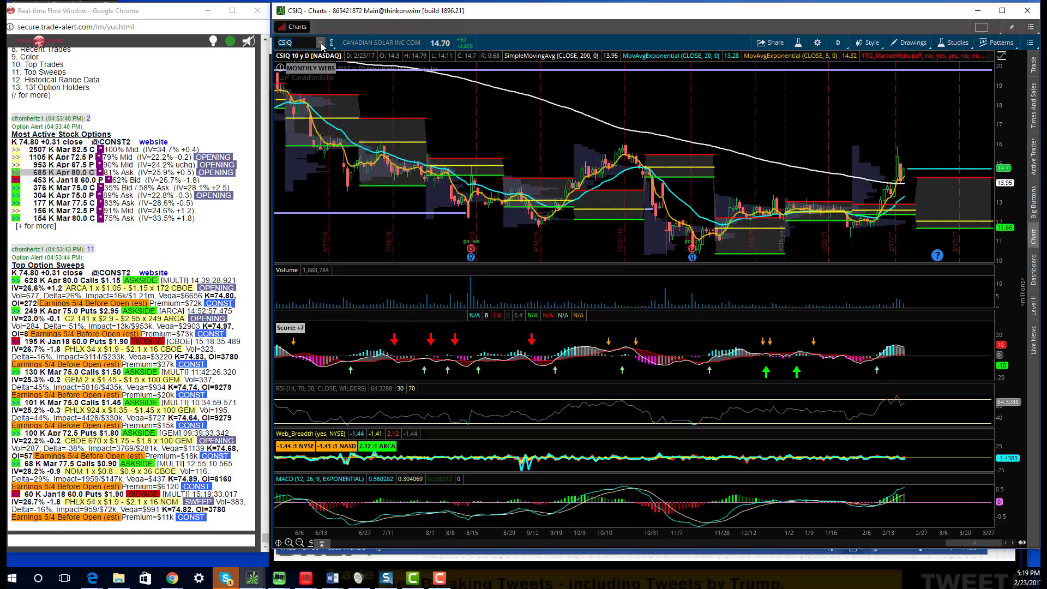
Step: Load the daily chart of the junior gold miners ETF, GDXJ, and zoom in on the period since late November
{"action": "left_click", "coordinate": [321, 43]}
{"action": "type", "text": "GDXJ"}
{"action": "key", "text": "Return"}
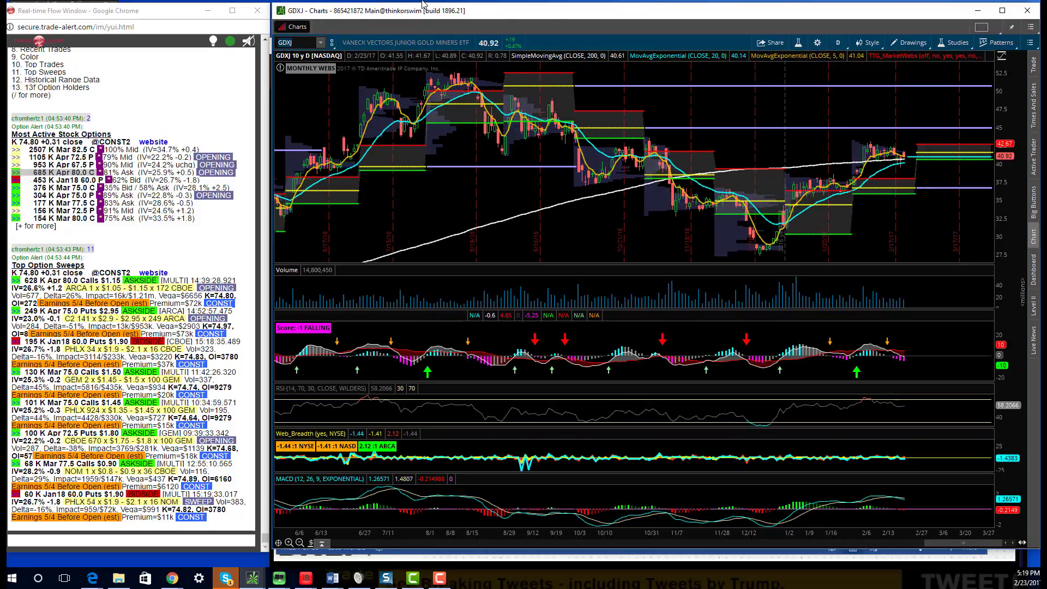
{"action": "left_click_drag", "start_coordinate": [703, 163], "coordinate": [864, 164]}
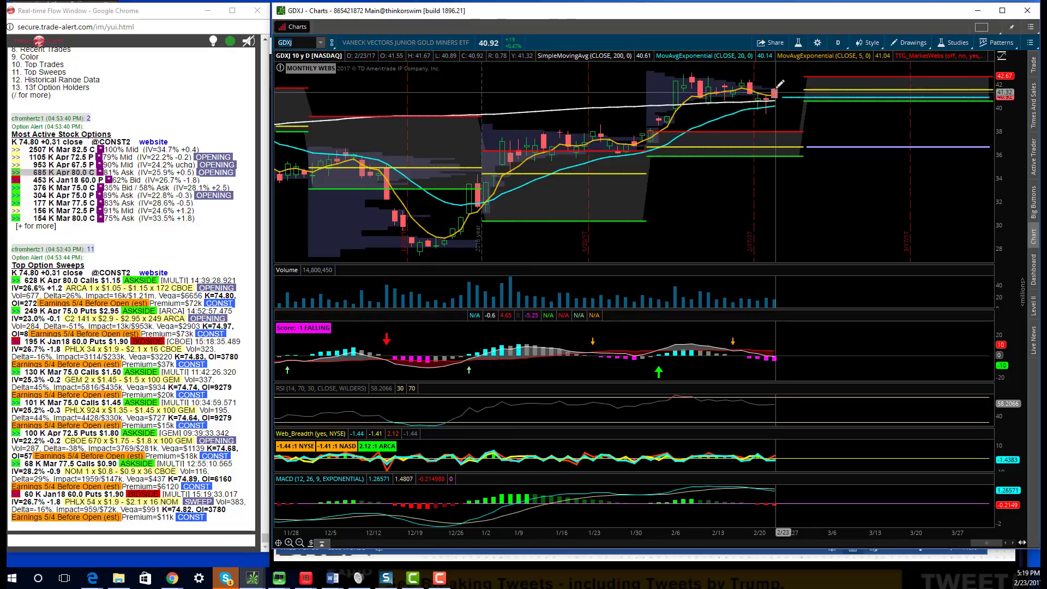
Step: View GDXJ on the 20-day, 5-minute time frame, and return it to the 10-year daily time frame
{"action": "left_click", "coordinate": [840, 41]}
{"action": "left_click", "coordinate": [841, 67]}
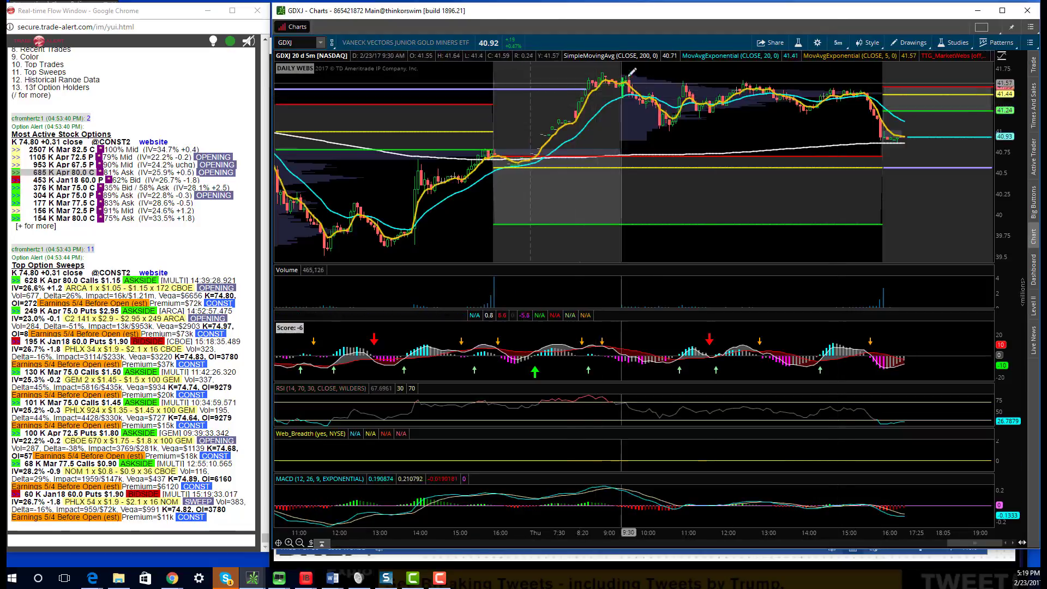
{"action": "left_click", "coordinate": [844, 42]}
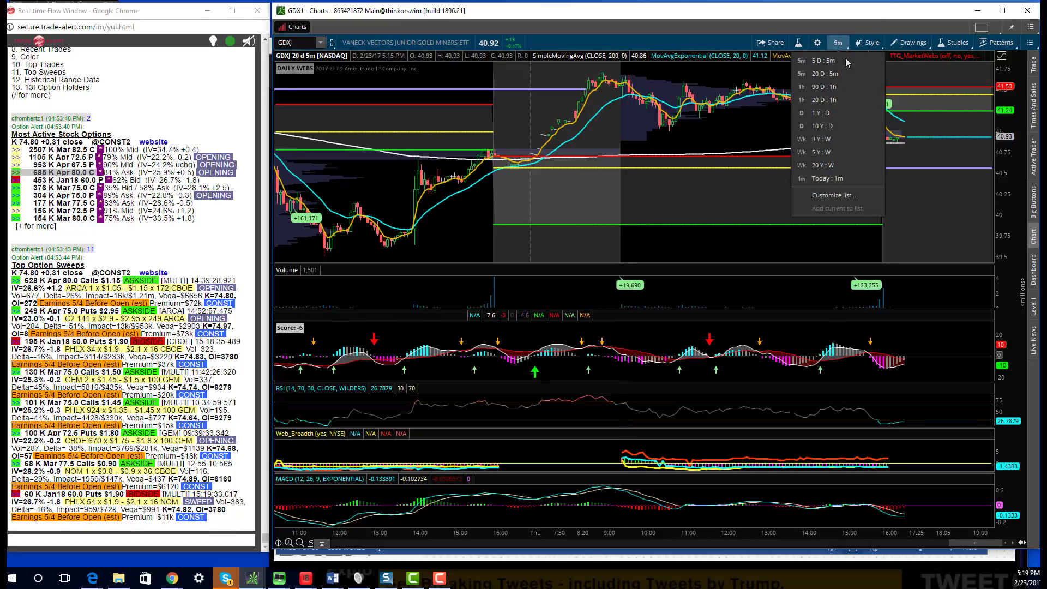
{"action": "left_click", "coordinate": [842, 126]}
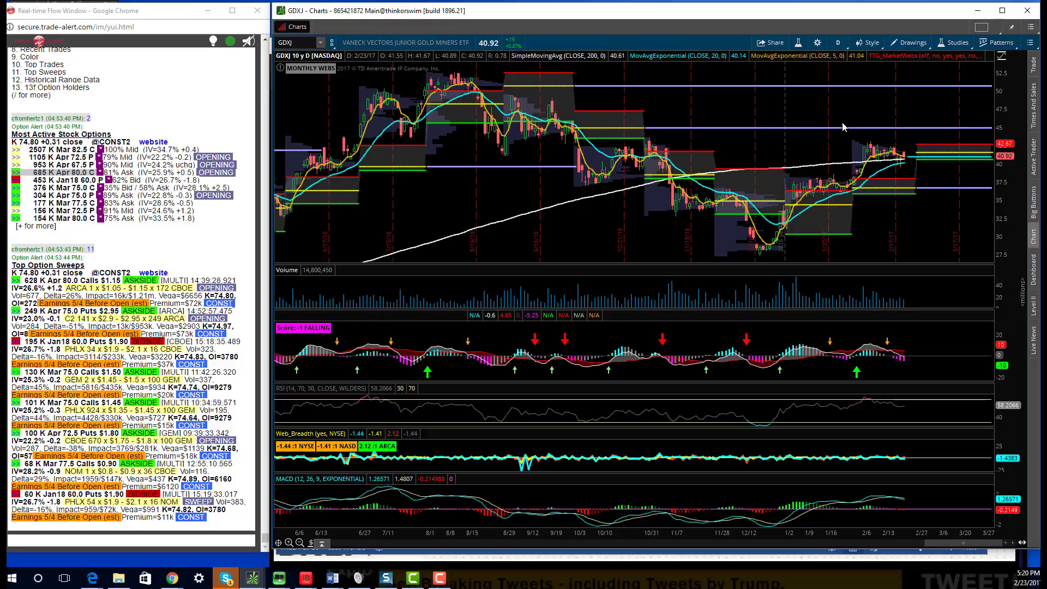
Step: Load the QQQ chart, zoom in on its recent daily candles, and switch it to the 90-day, 1-hour time frame
{"action": "type", "text": "QQQ"}
{"action": "key", "text": "Return"}
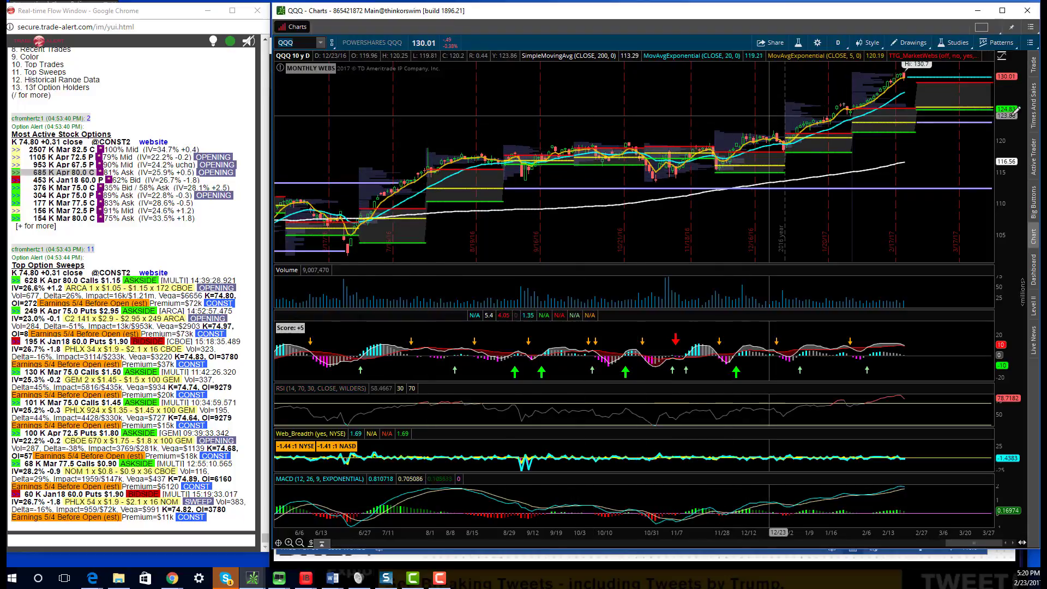
{"action": "scroll", "coordinate": [1001, 126], "scroll_direction": "up", "scroll_amount": 5}
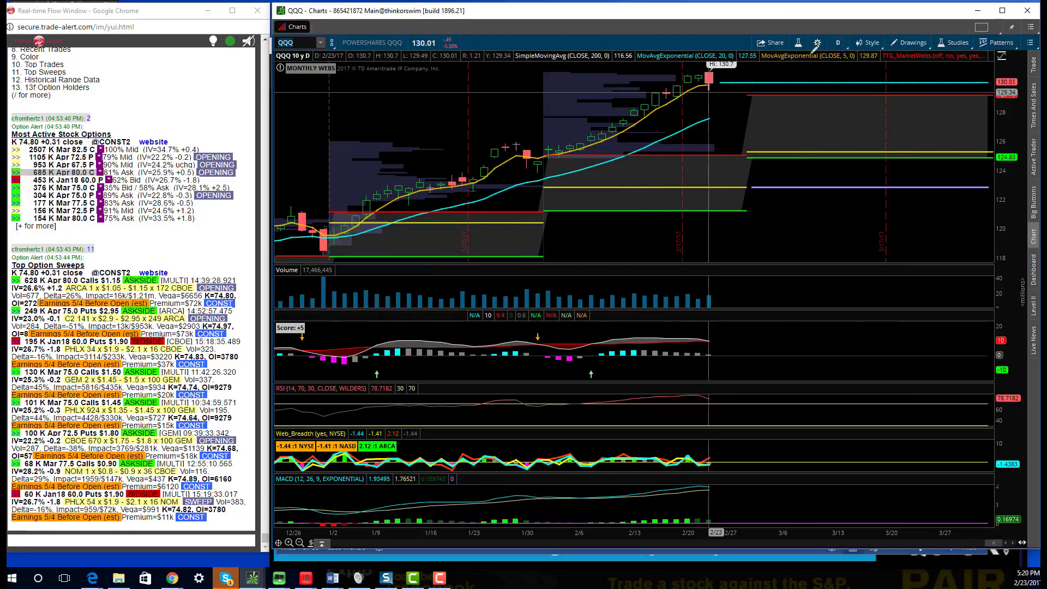
{"action": "left_click", "coordinate": [837, 44]}
{"action": "left_click", "coordinate": [823, 96]}
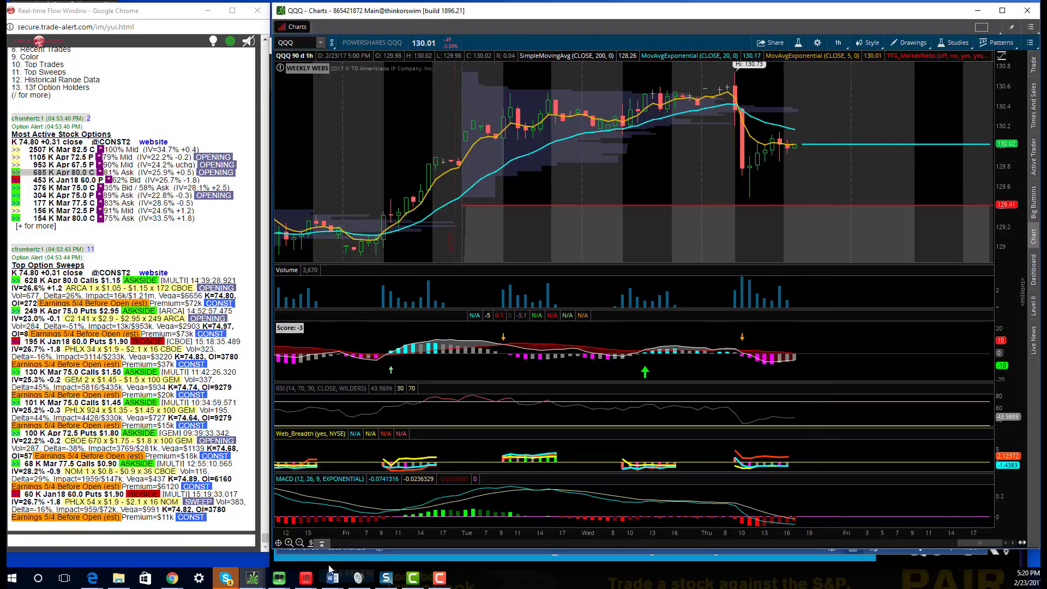
Step: Switch to the Option Flow3 document in Word and highlight the JNJ Apr 110.0 call entry, followed by the CL Aug 75.0 call
{"action": "mouse_move", "coordinate": [332, 578]}
{"action": "left_click", "coordinate": [297, 545]}
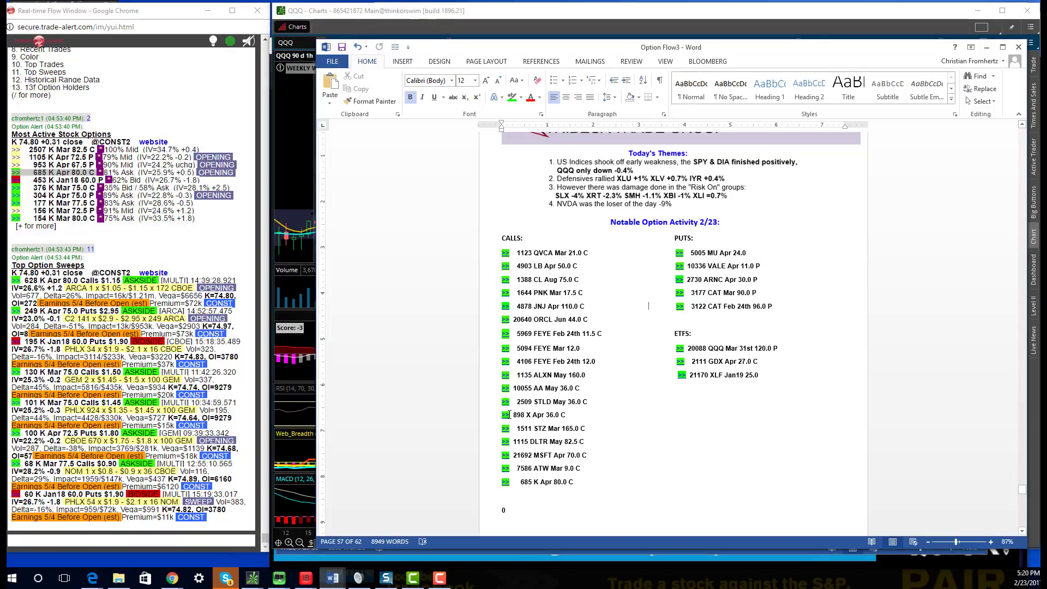
{"action": "left_click", "coordinate": [561, 301]}
{"action": "left_click_drag", "start_coordinate": [582, 306], "coordinate": [501, 306]}
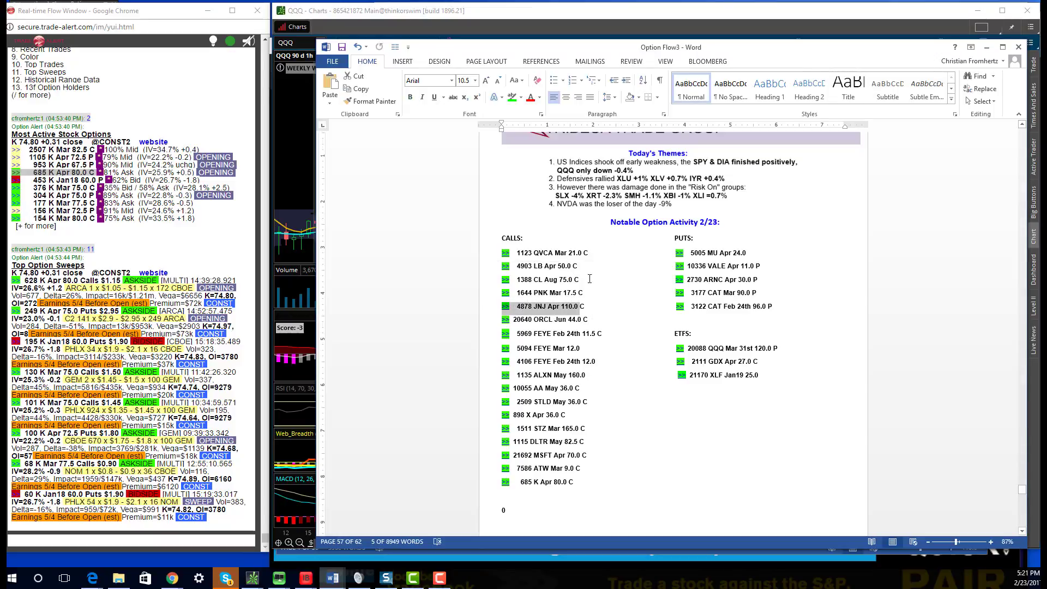
{"action": "left_click_drag", "start_coordinate": [584, 280], "coordinate": [478, 281]}
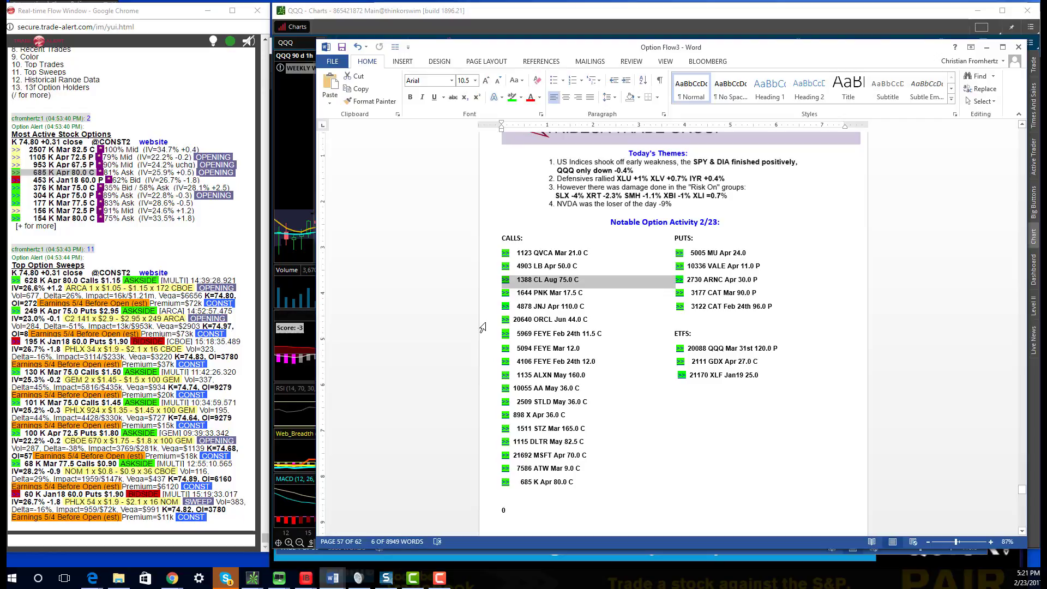
Step: Highlight the STZ Mar 165.0, DLTR May 82.5 and ORCL Jun 44.0 call entries one after another
{"action": "left_click_drag", "start_coordinate": [588, 428], "coordinate": [494, 430]}
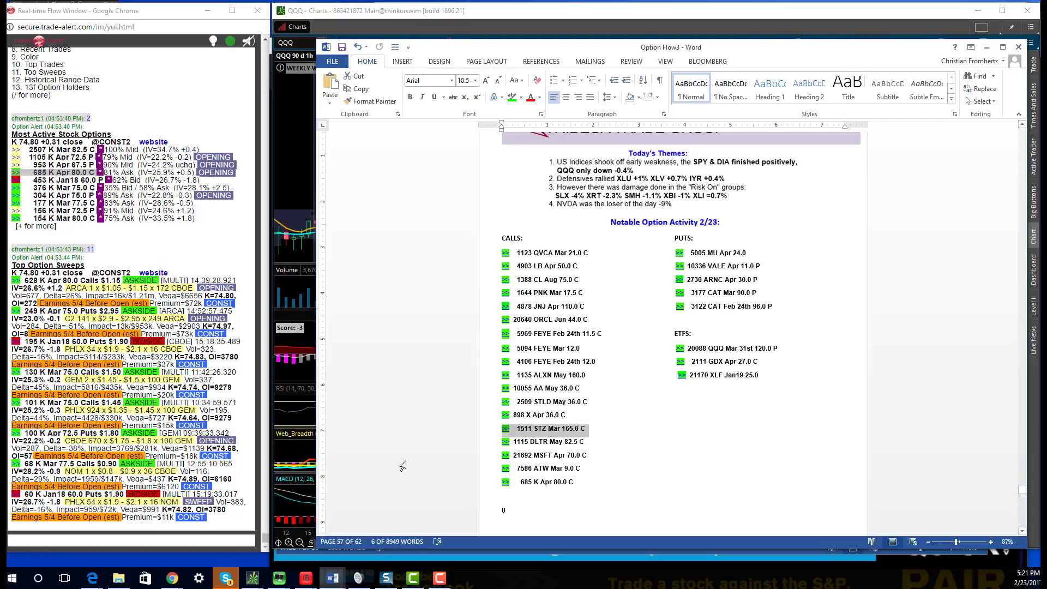
{"action": "left_click", "coordinate": [575, 443]}
{"action": "left_click_drag", "start_coordinate": [587, 442], "coordinate": [497, 443]}
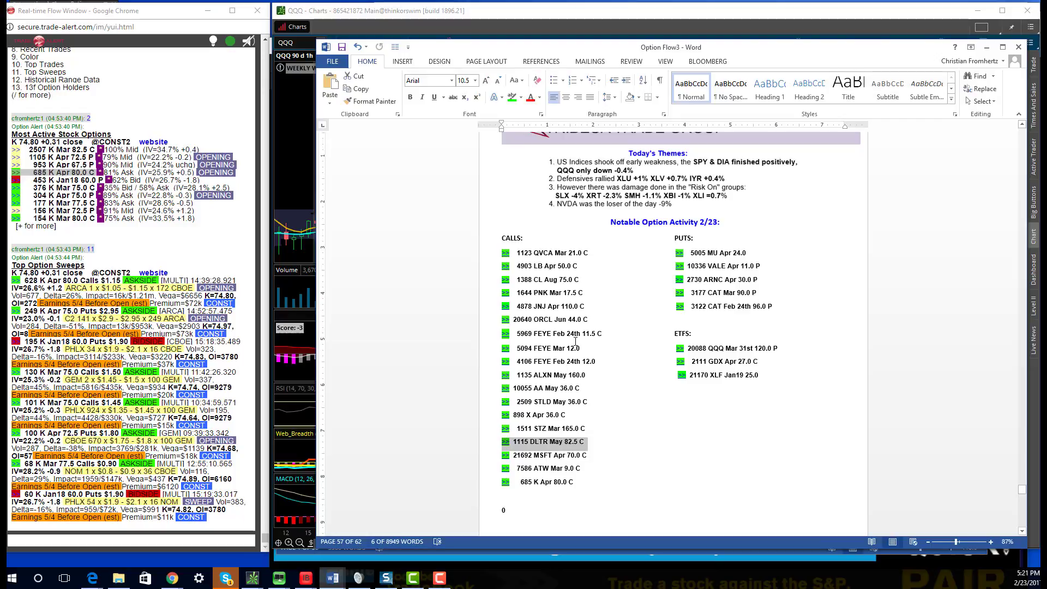
{"action": "left_click", "coordinate": [587, 309]}
{"action": "left_click_drag", "start_coordinate": [509, 320], "coordinate": [592, 321]}
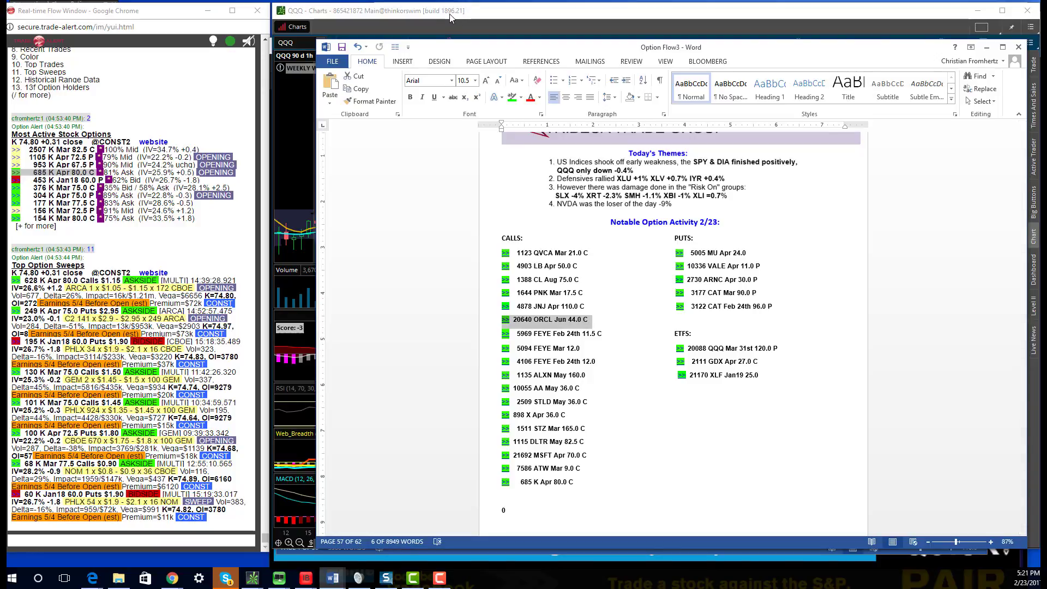
Step: Return to the thinkorswim charts, load Oracle, ORCL, and set the chart to the 10-year daily time frame
{"action": "left_click", "coordinate": [309, 57]}
{"action": "left_click", "coordinate": [295, 43]}
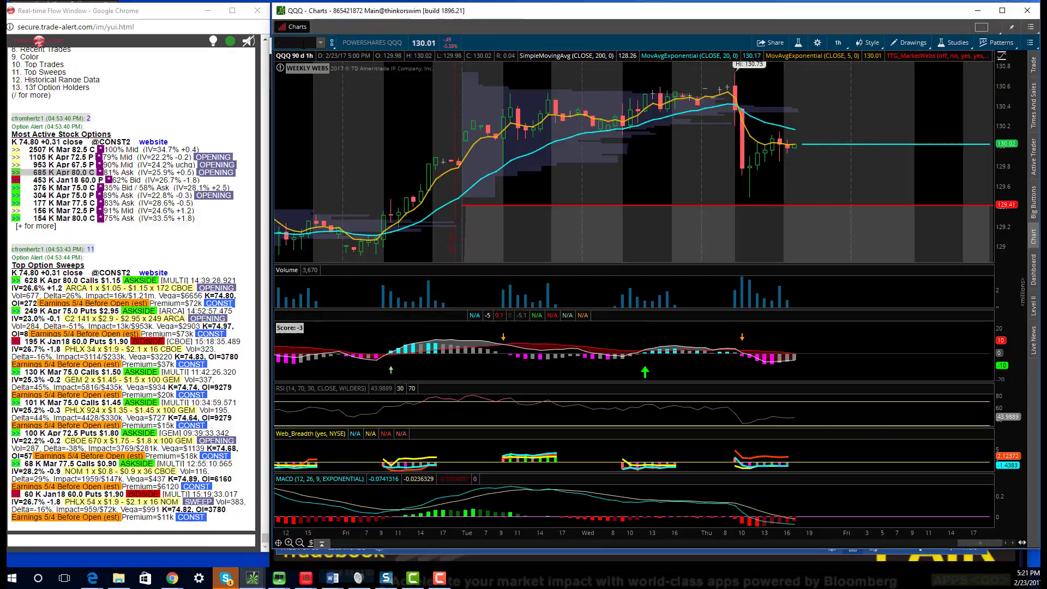
{"action": "type", "text": "ORCL"}
{"action": "key", "text": "Return"}
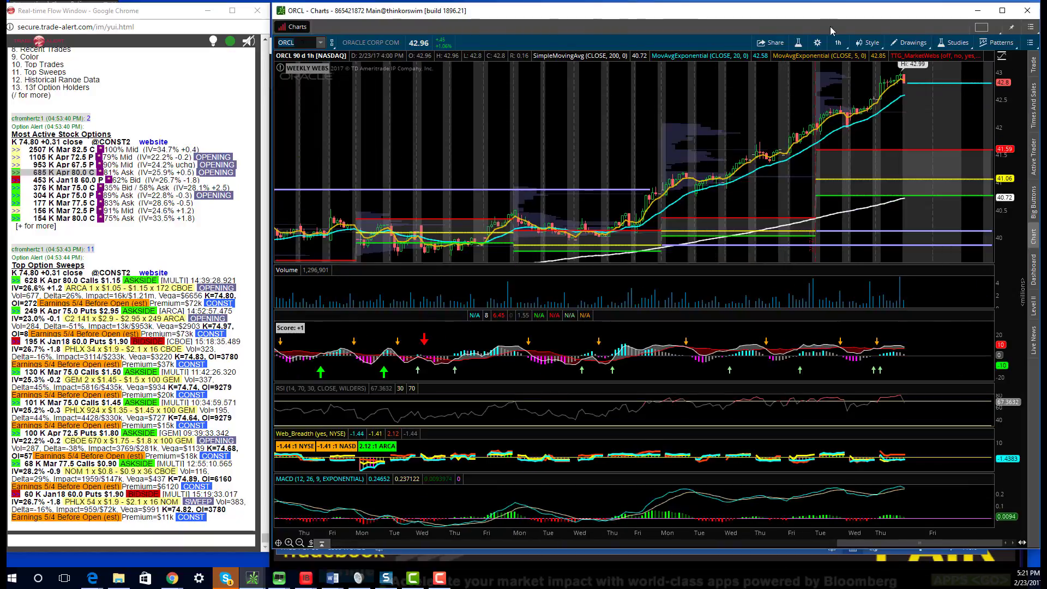
{"action": "left_click", "coordinate": [838, 43]}
{"action": "left_click", "coordinate": [831, 126]}
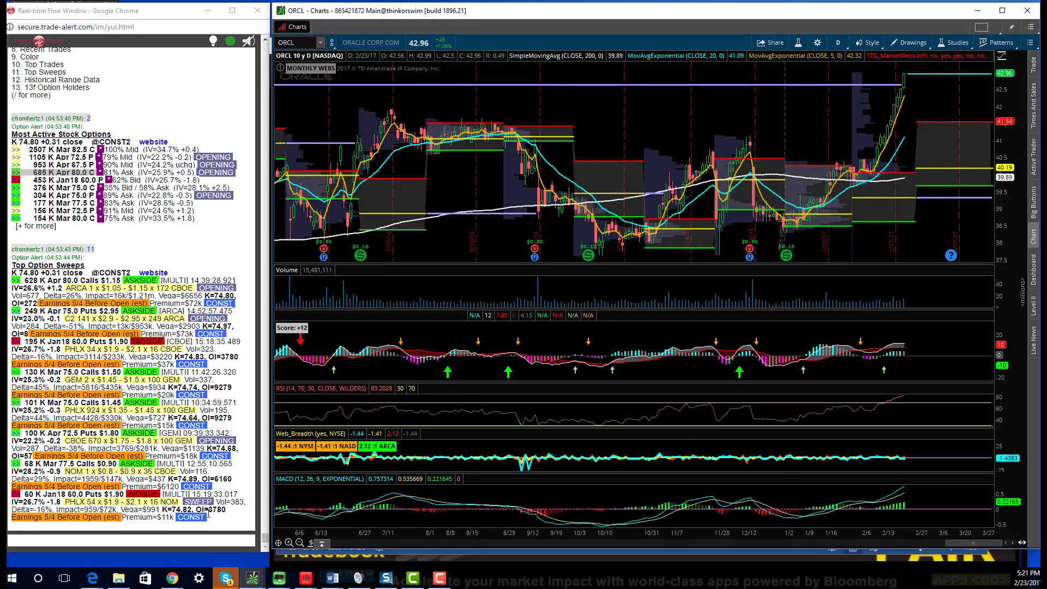
Step: Zoom the Oracle chart out to show its price history since 2012, and zoom back in to June
{"action": "left_click", "coordinate": [300, 543]}
{"action": "left_click", "coordinate": [300, 543]}
{"action": "left_click", "coordinate": [299, 543]}
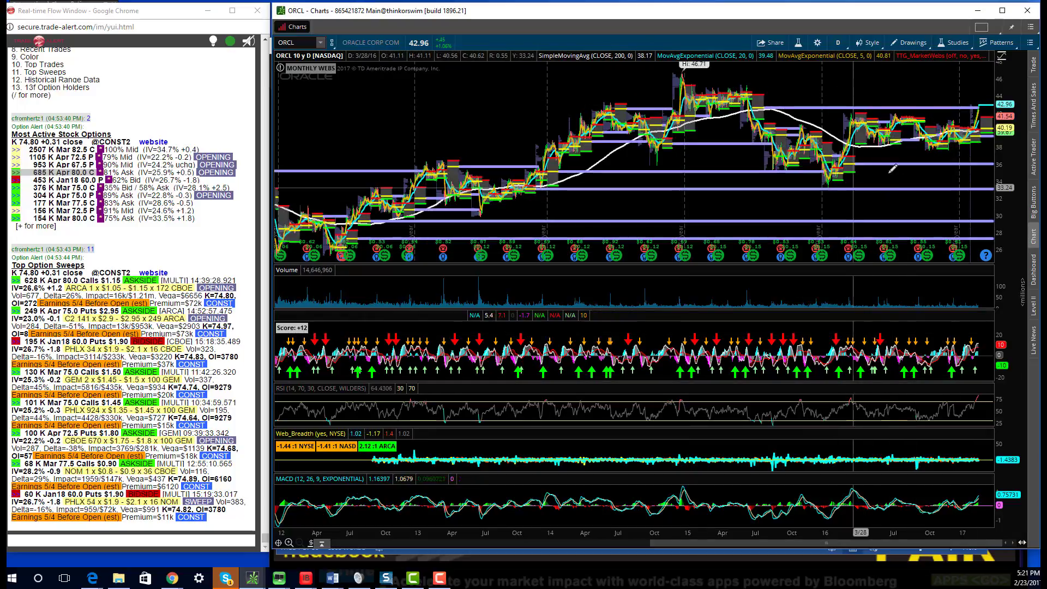
{"action": "scroll", "coordinate": [927, 316], "scroll_direction": "up", "scroll_amount": 5}
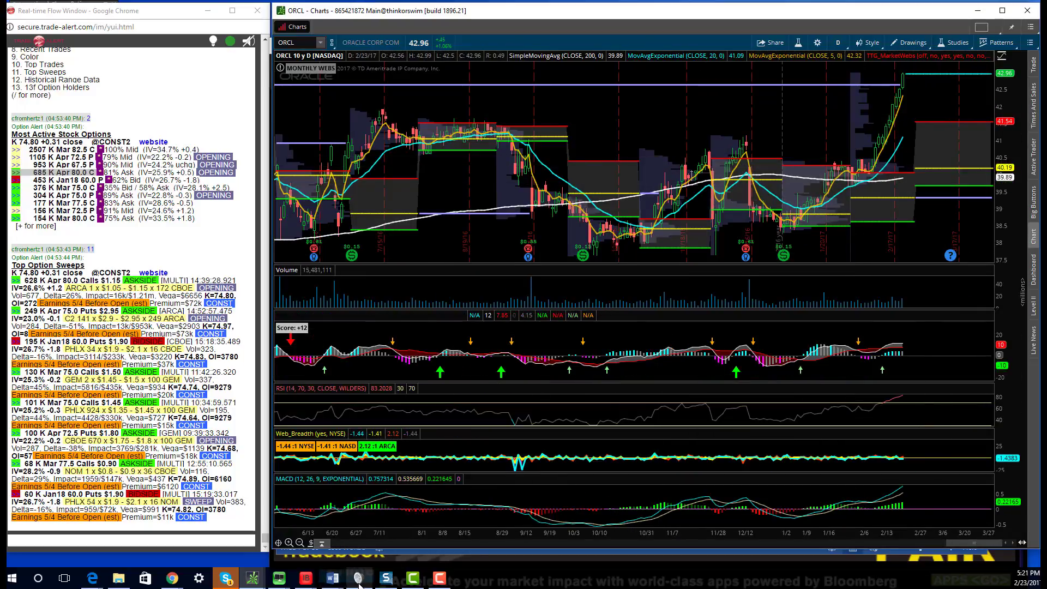
Step: Bring the Option Flow3 document back up in Word and highlight the LB Apr 50.0 call entry
{"action": "mouse_move", "coordinate": [332, 575]}
{"action": "left_click", "coordinate": [312, 543]}
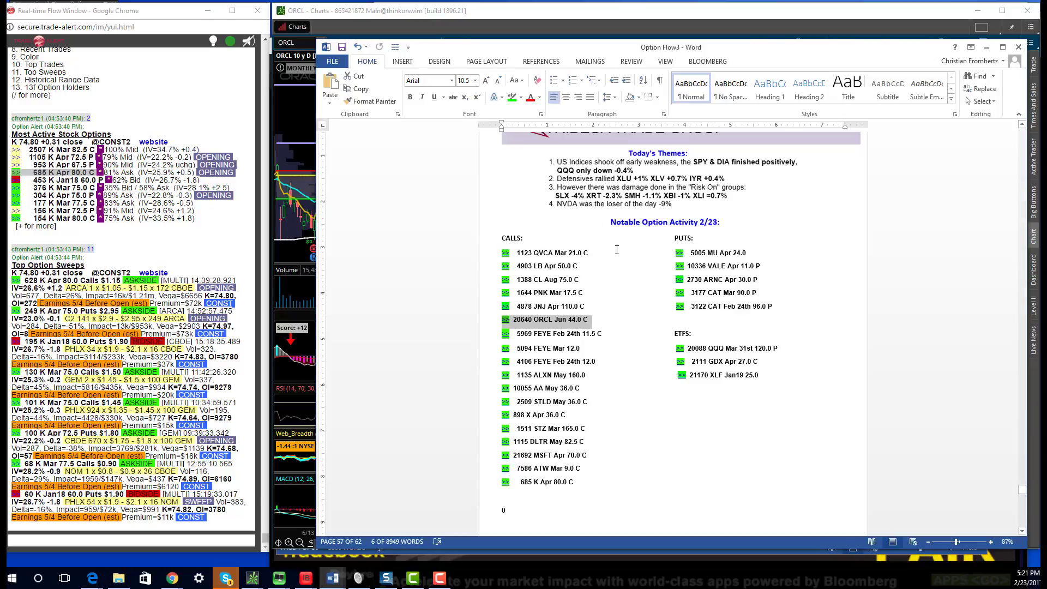
{"action": "left_click", "coordinate": [572, 266]}
{"action": "mouse_move", "coordinate": [571, 266]}
{"action": "left_mouse_down"}
{"action": "mouse_move", "coordinate": [503, 253]}
{"action": "mouse_move", "coordinate": [510, 266]}
{"action": "mouse_move", "coordinate": [586, 266]}
{"action": "left_mouse_up"}
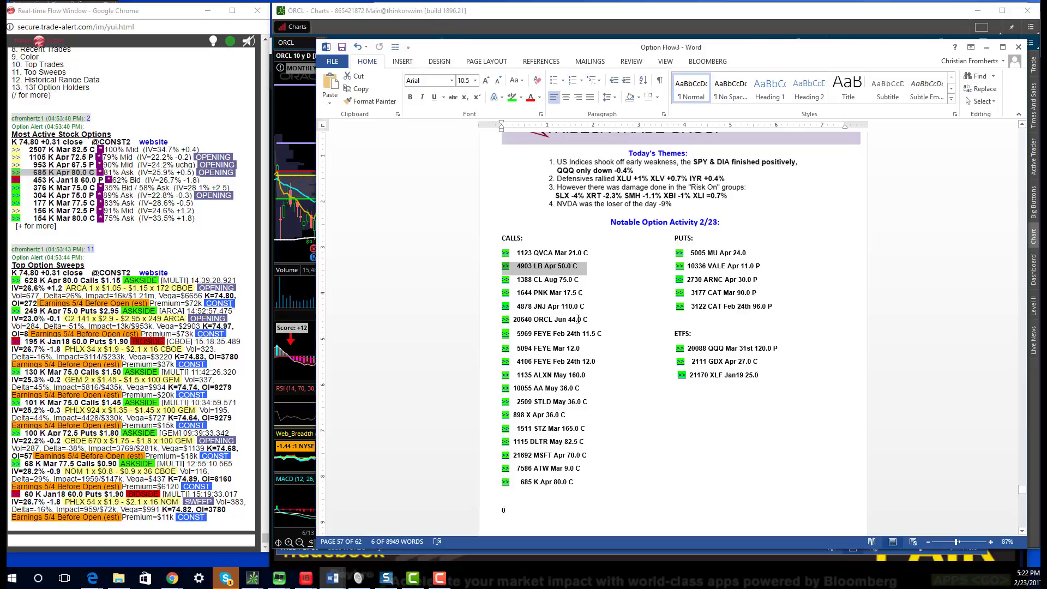
Step: Highlight the two CAT put entries, Mar 90.0 and Feb 24th 96.0, followed by the MSFT Apr 70.0 call entry
{"action": "left_click_drag", "start_coordinate": [777, 308], "coordinate": [677, 293]}
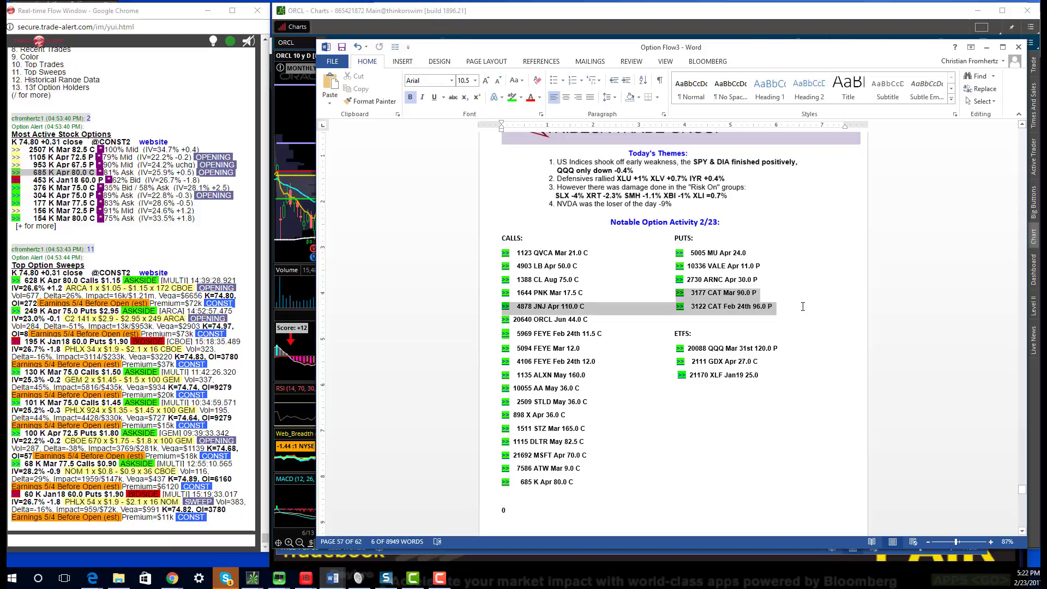
{"action": "left_click", "coordinate": [773, 317]}
{"action": "left_click_drag", "start_coordinate": [798, 309], "coordinate": [798, 309]}
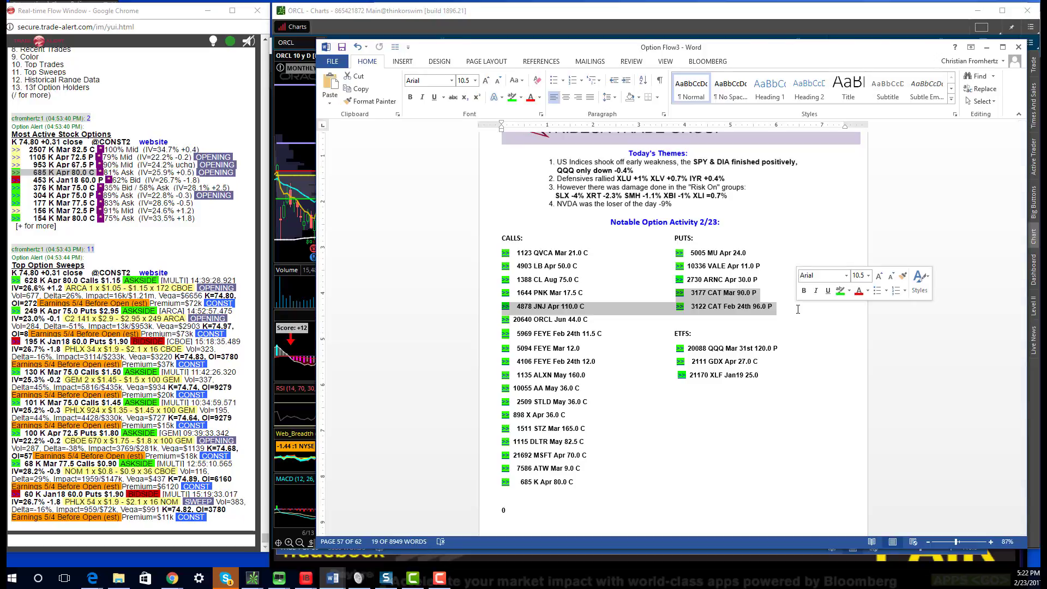
{"action": "left_click_drag", "start_coordinate": [602, 461], "coordinate": [501, 457]}
Step: Return to the thinkorswim charts, load Microsoft's daily chart, MSFT, and zoom in on the period since late November
{"action": "left_click", "coordinate": [319, 88]}
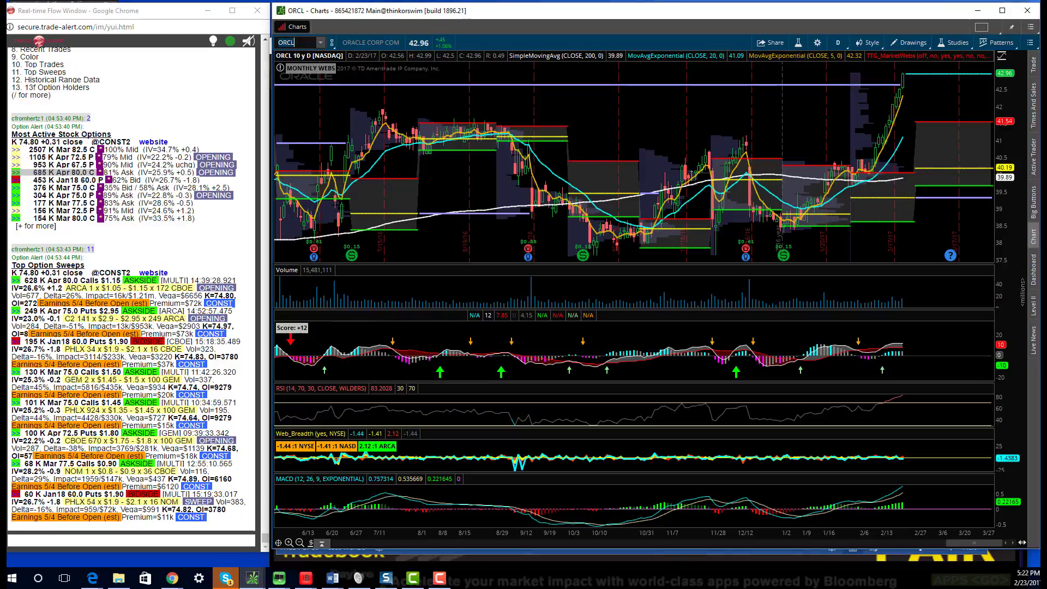
{"action": "type", "text": "MSFT"}
{"action": "key", "text": "Return"}
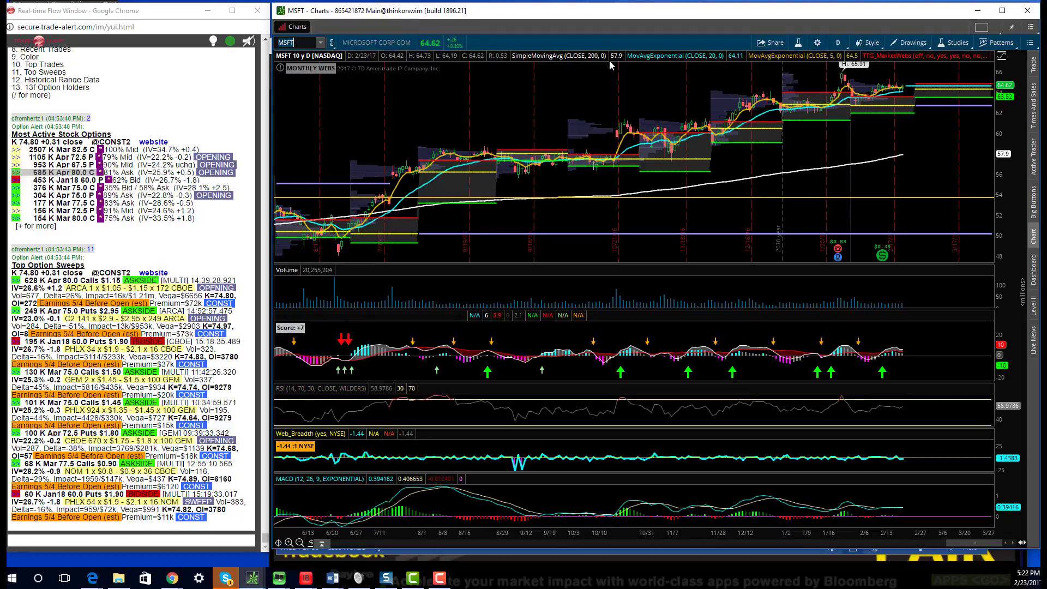
{"action": "left_click_drag", "start_coordinate": [725, 80], "coordinate": [990, 81]}
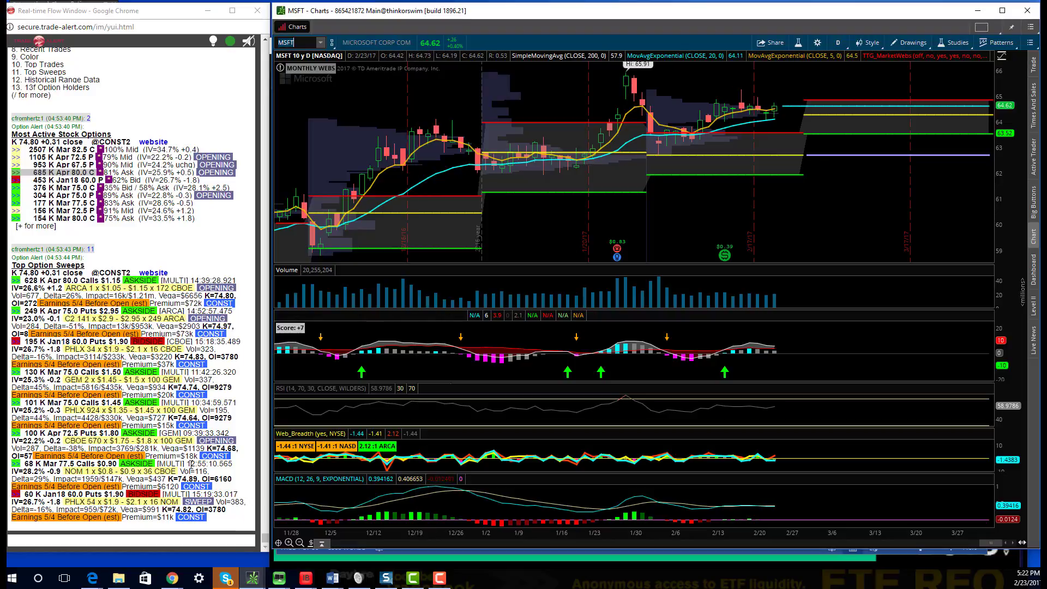
Step: Query msft in the Trade Alert chat in Chrome, request report 2, Most Active Stock Options, and highlight the Apr 70.0 call
{"action": "left_click", "coordinate": [202, 540]}
{"action": "type", "text": "msft"}
{"action": "key", "text": "Return"}
{"action": "type", "text": "2"}
{"action": "key", "text": "Return"}
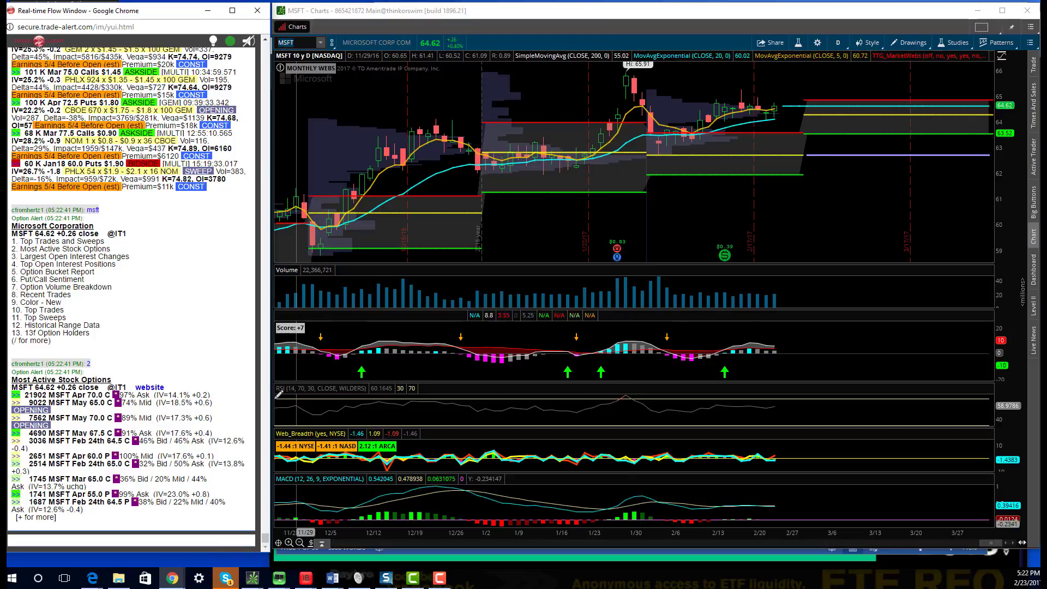
{"action": "left_click_drag", "start_coordinate": [82, 395], "coordinate": [111, 395]}
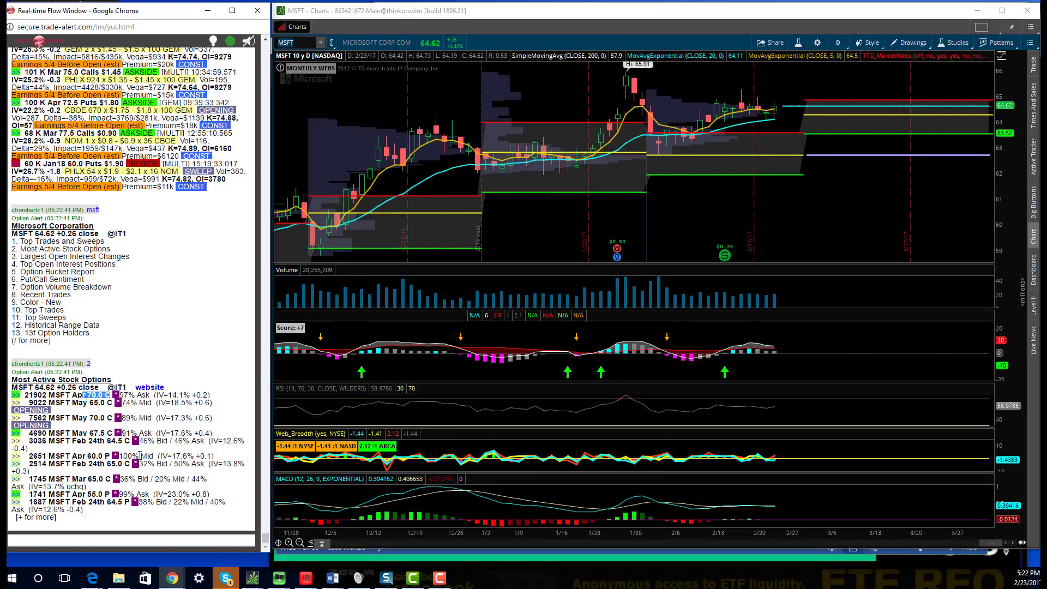